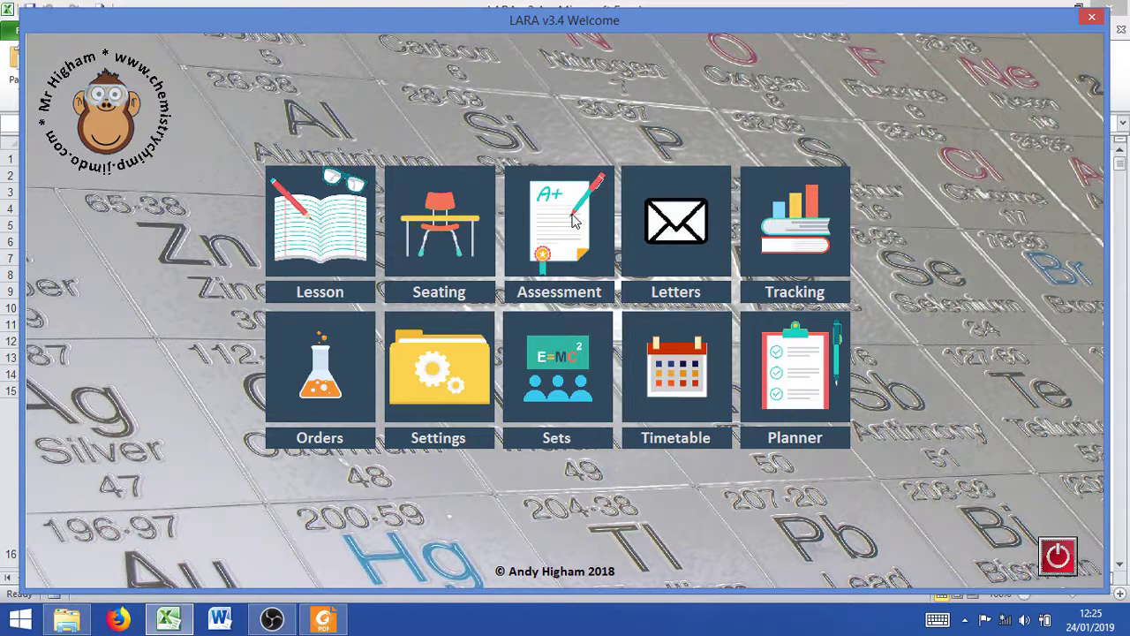
- Open the assessment markbook and choose the Bonding, Structure & Properties unit
left_click(572, 220)
left_click(874, 161)
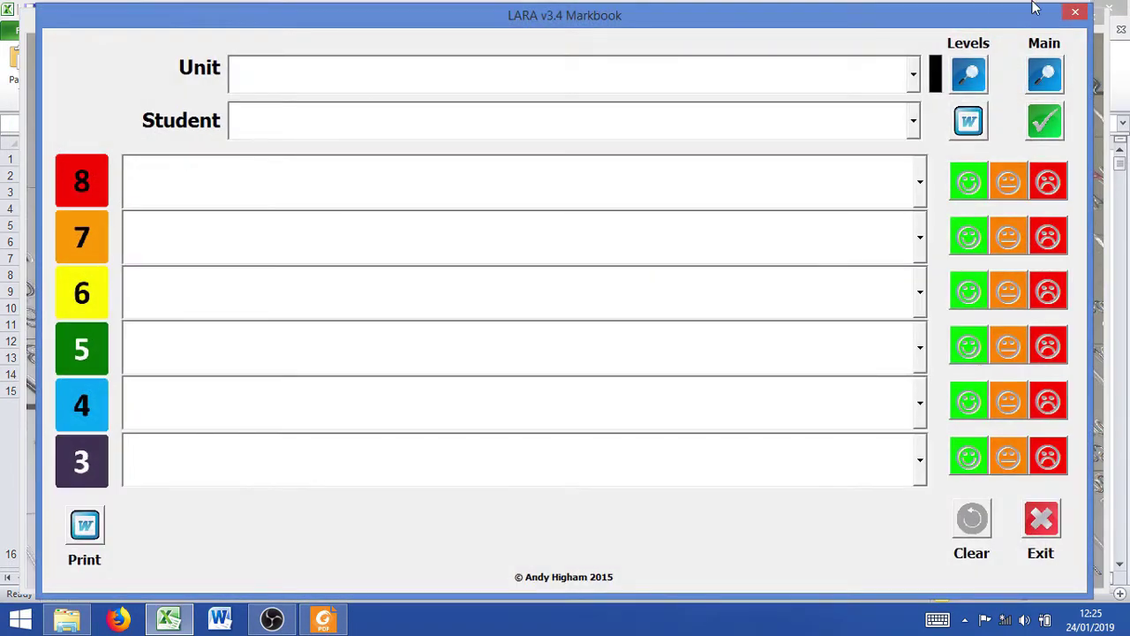
left_click(915, 76)
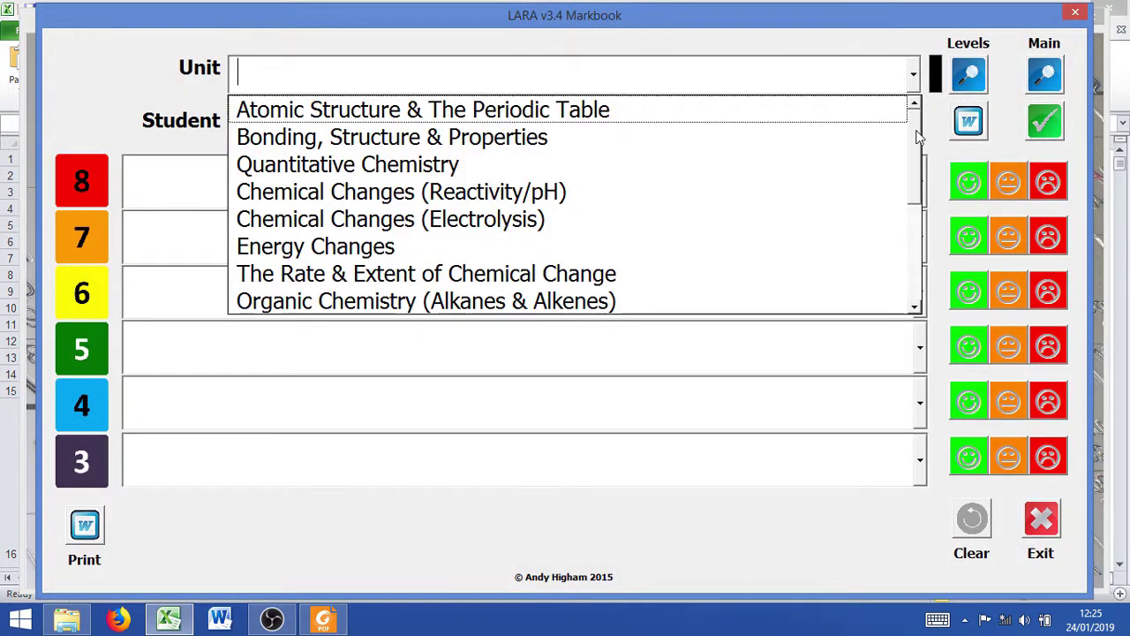
left_click(505, 137)
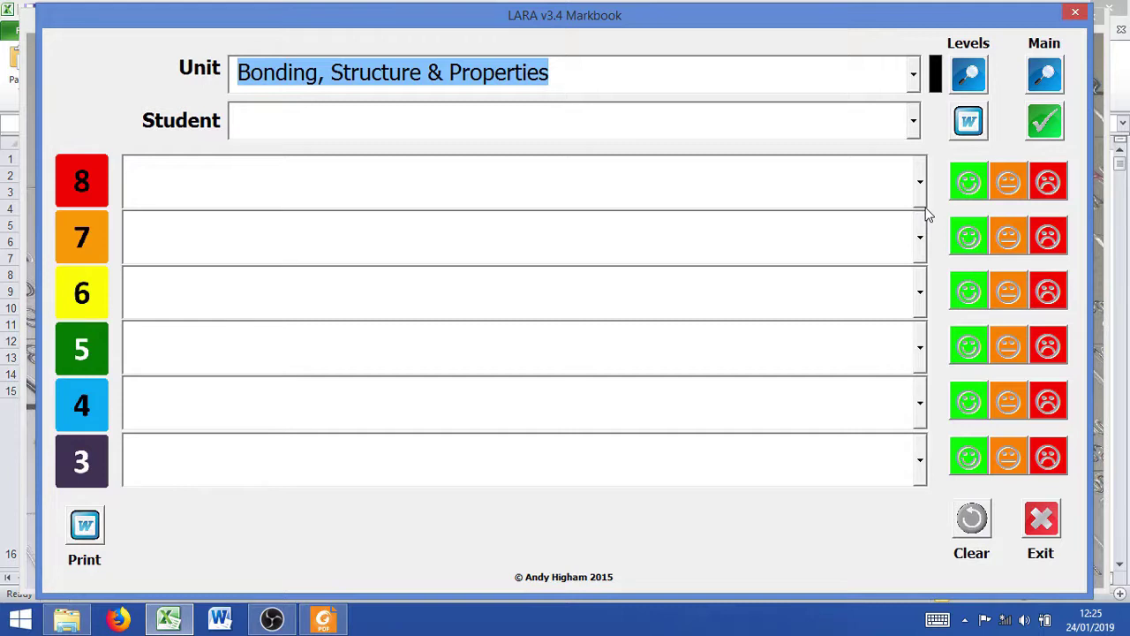
- Set level 3 to "State the three types of chemical bonding" and level 4 to the ionic charge objective for Groups 1, 2, 6 & 7
left_click(921, 460)
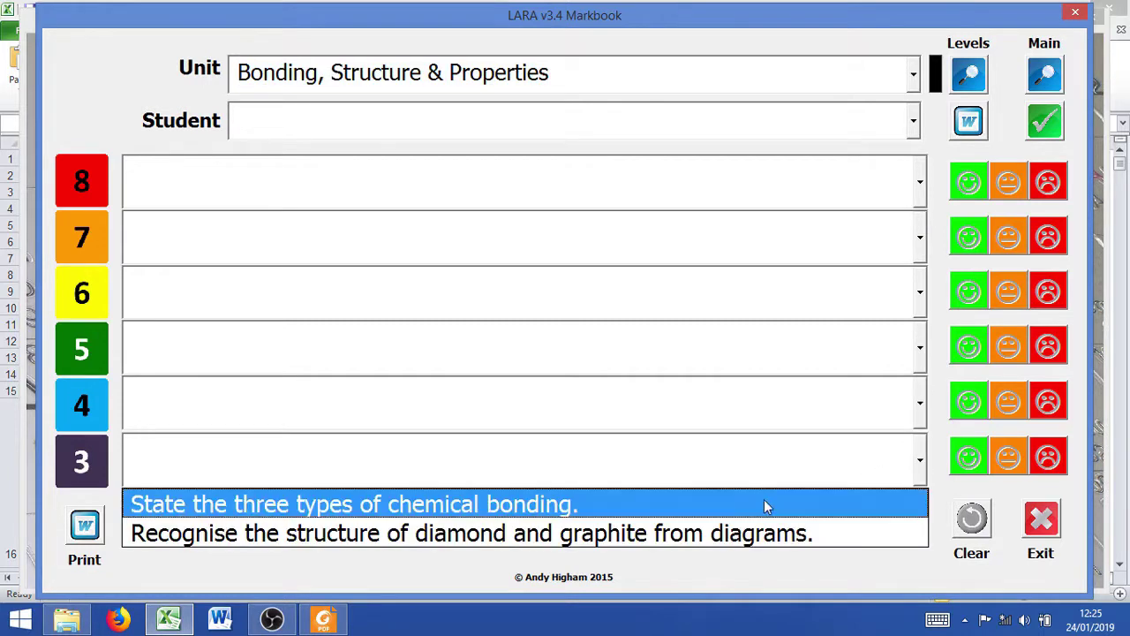
left_click(631, 506)
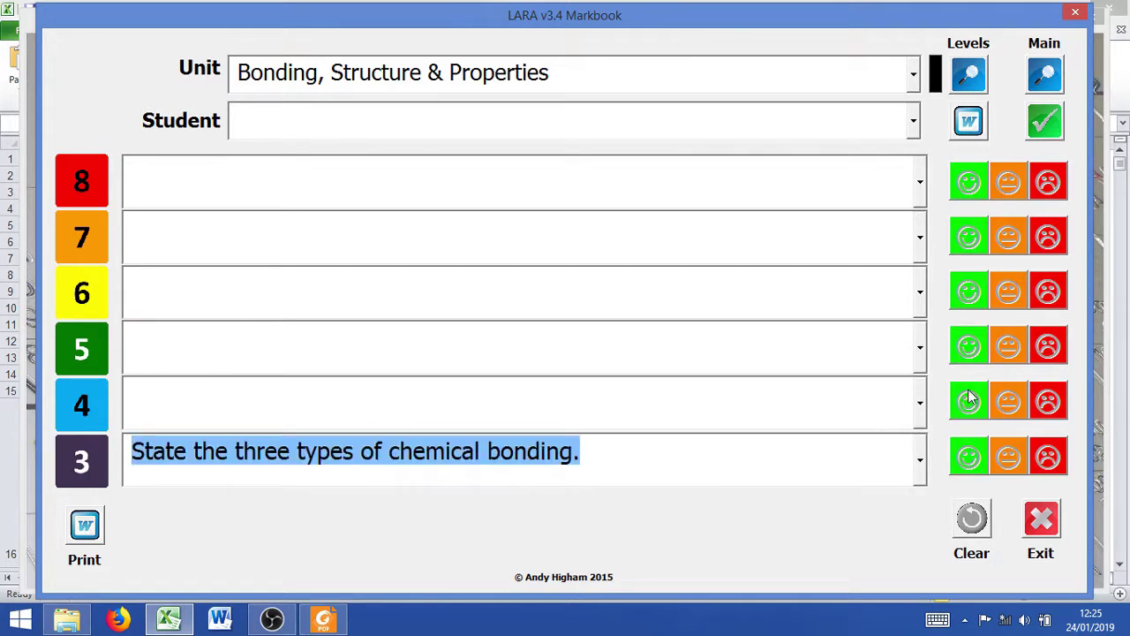
left_click(920, 403)
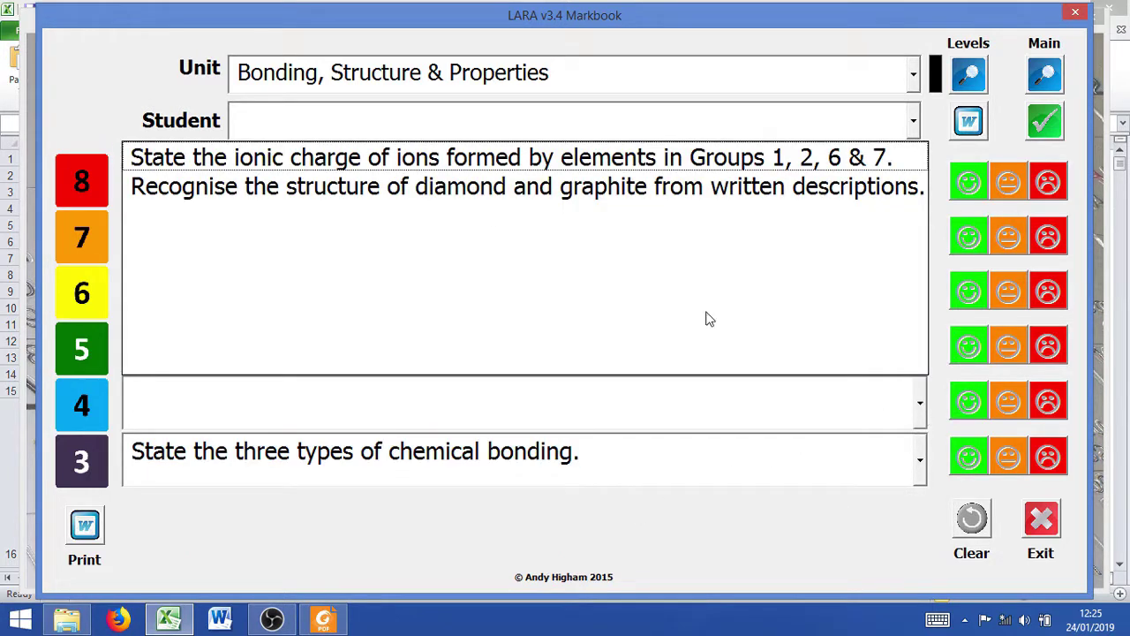
left_click(318, 148)
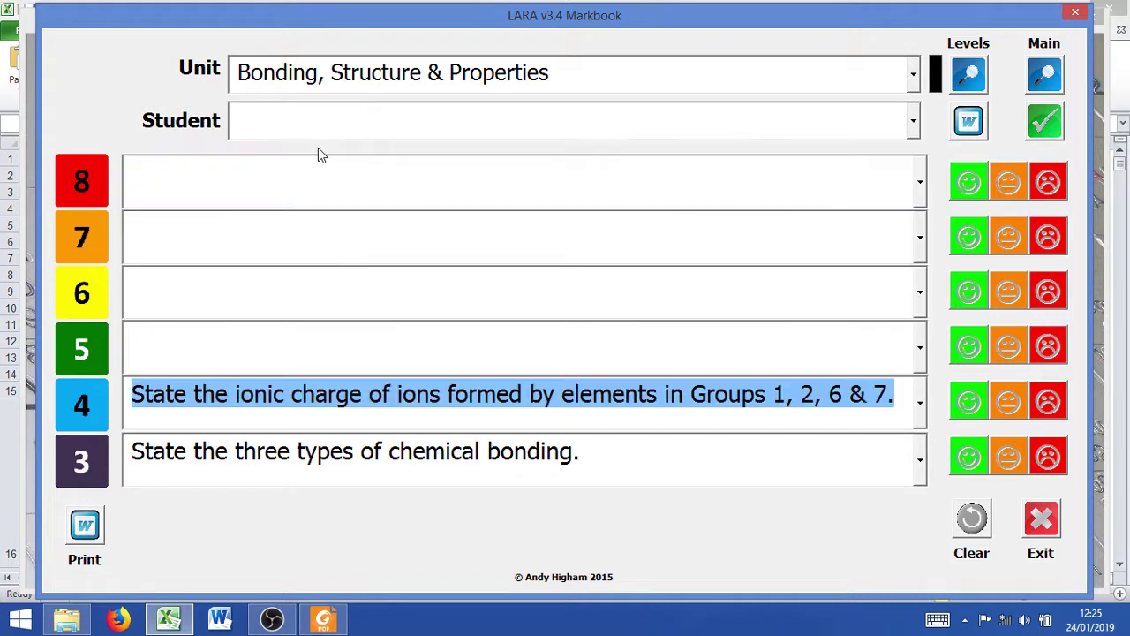
- Choose the objectives describing (level 5) and explaining (level 6) the structure and properties of diamond and graphite
left_click(920, 350)
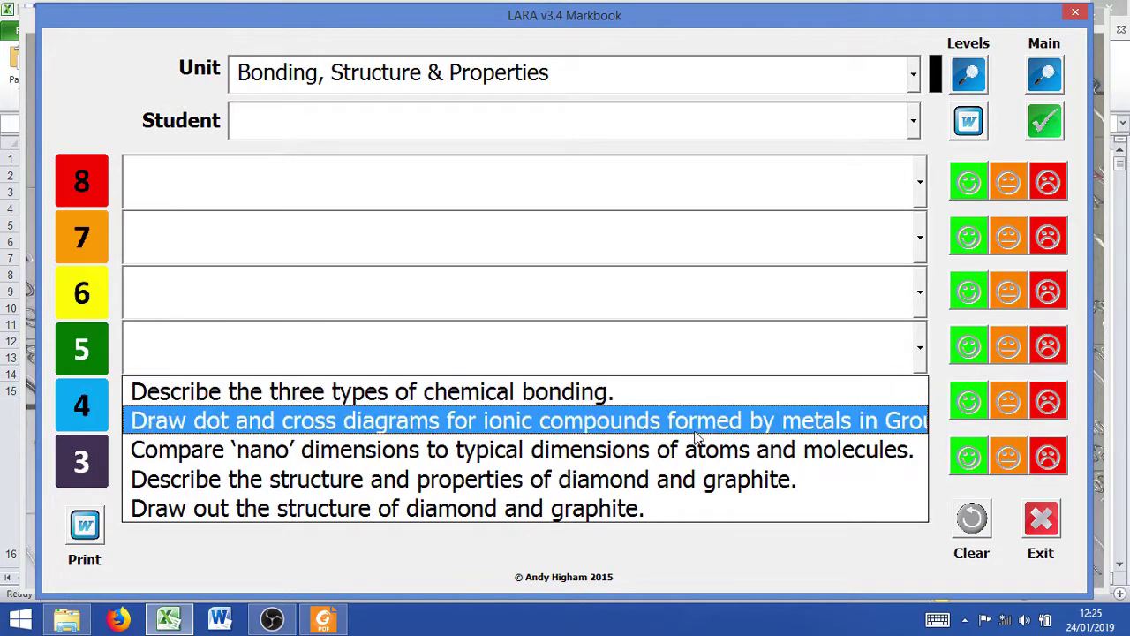
left_click(678, 477)
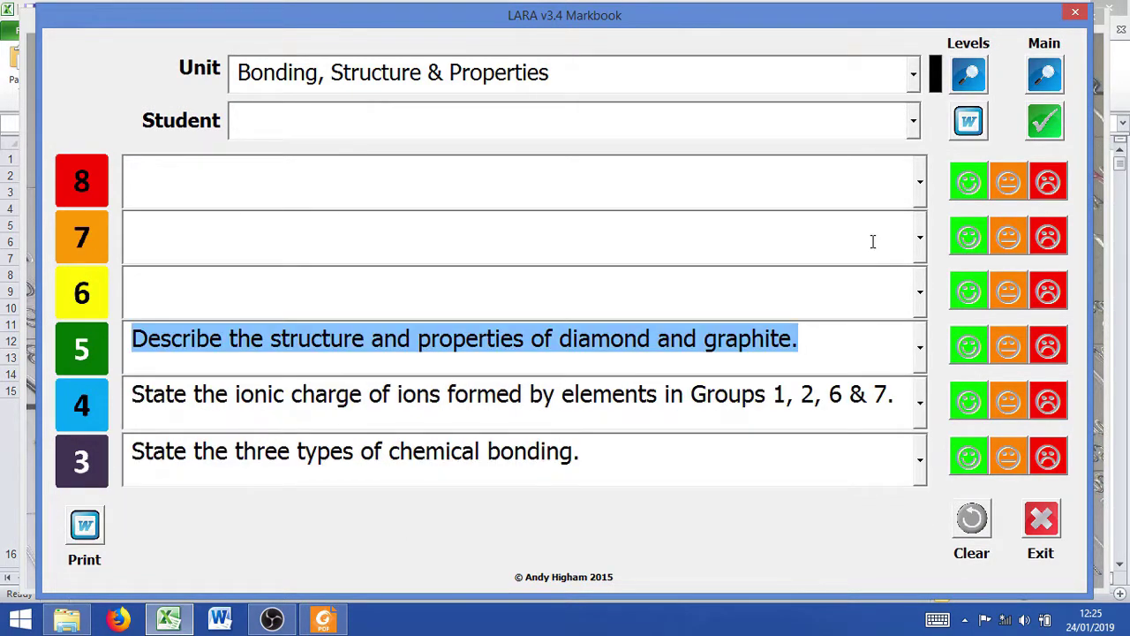
left_click(923, 291)
left_click(674, 452)
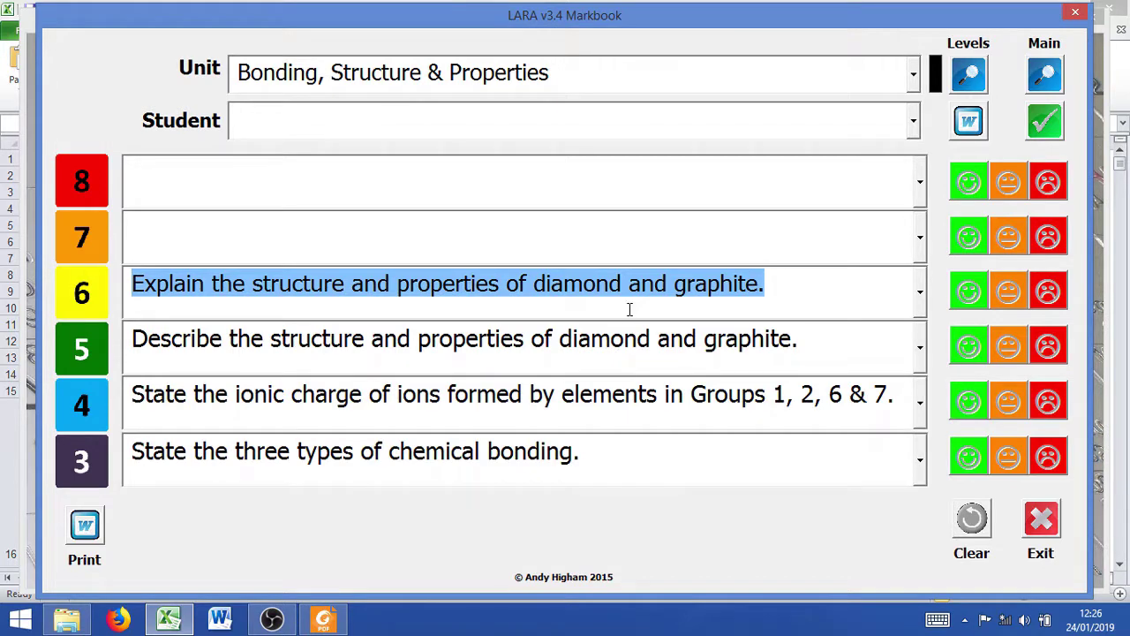
- Set level 7 to "Describe the structure & use of graphene and fullerenes" and level 8 to suggesting uses for the three giant covalent structures
left_click(921, 237)
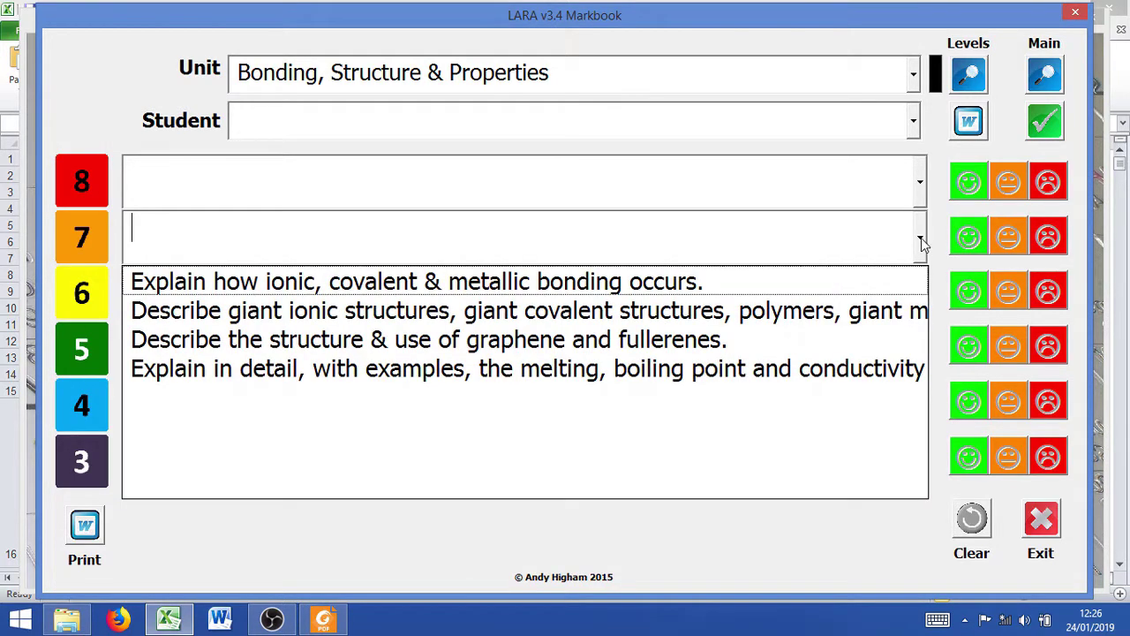
left_click(679, 380)
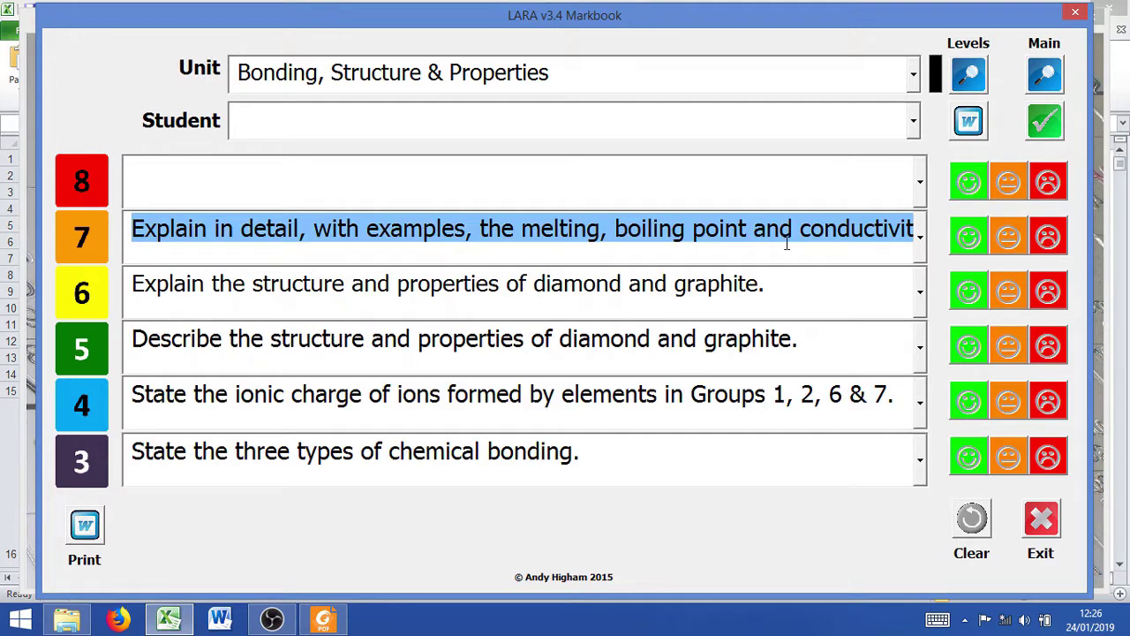
left_click(921, 237)
left_click(830, 339)
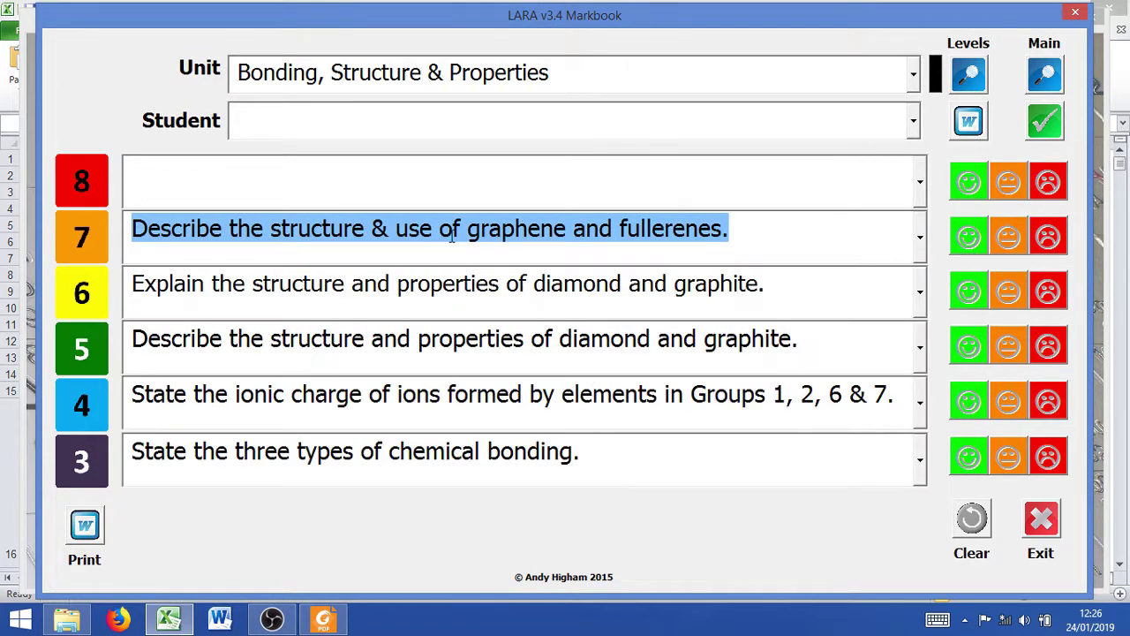
left_click(921, 182)
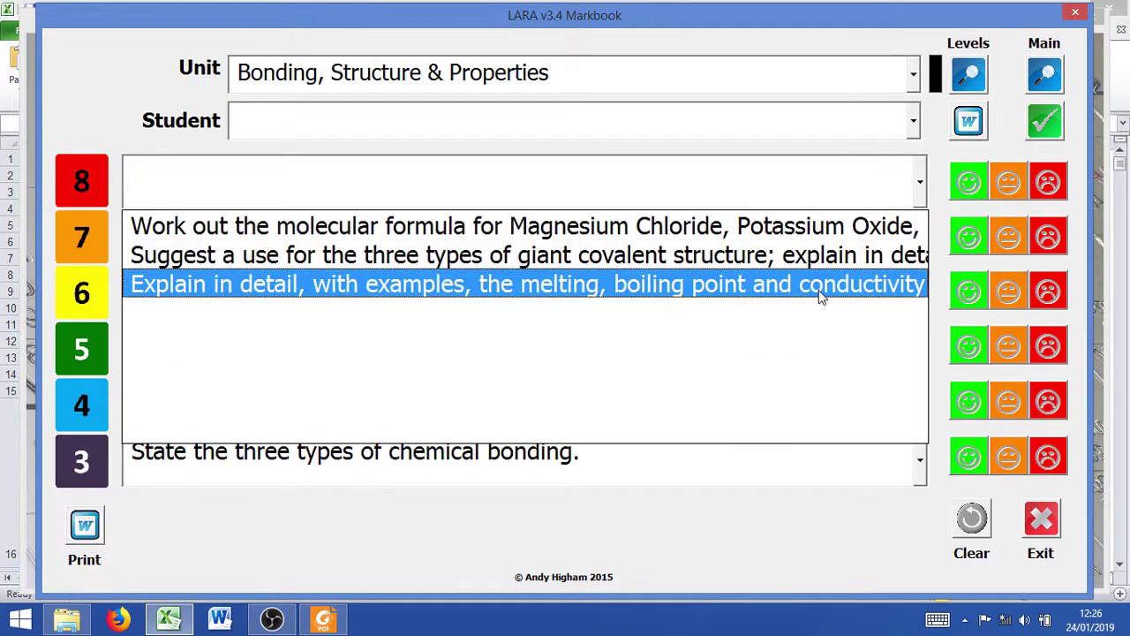
left_click(810, 263)
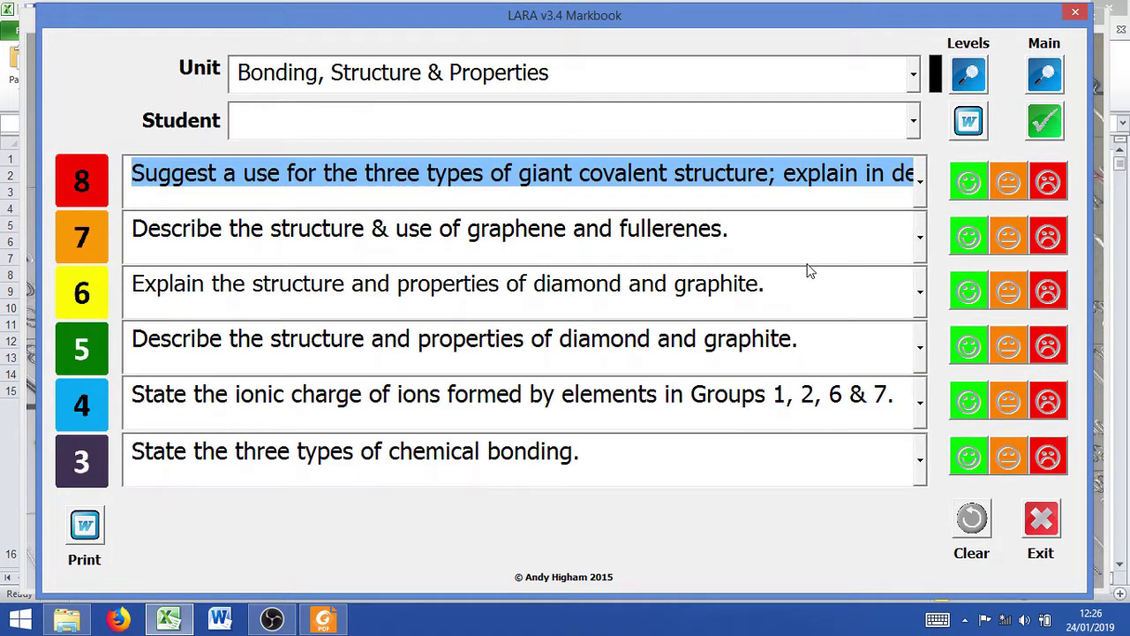
- Display the chosen level objectives in full and generate the unit's printable assessment sheets
left_click(972, 75)
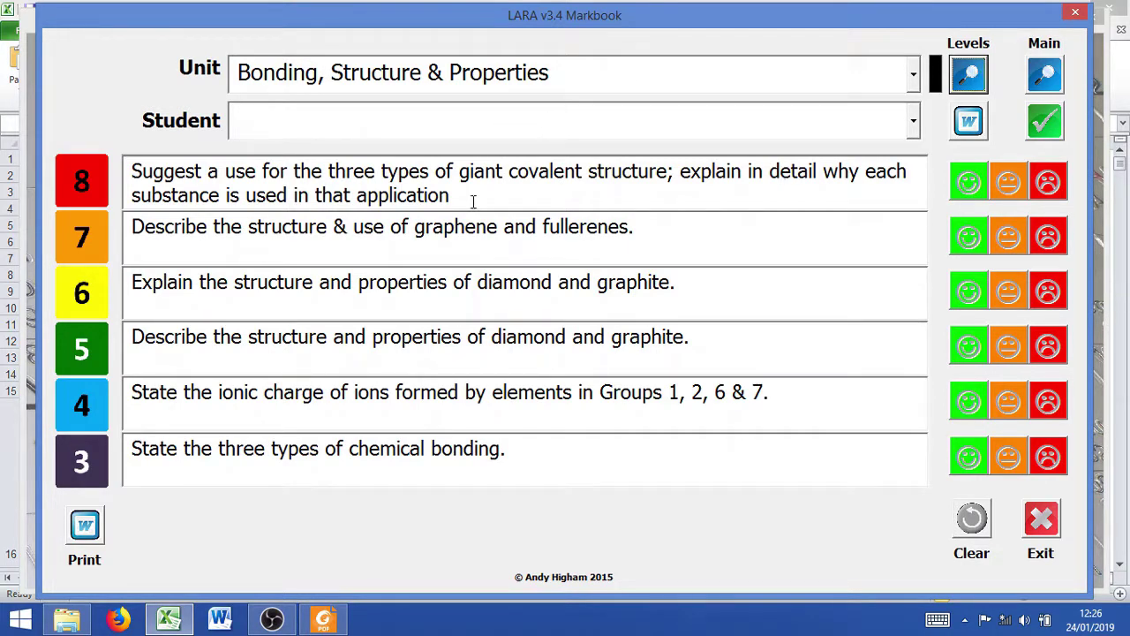
left_click(972, 123)
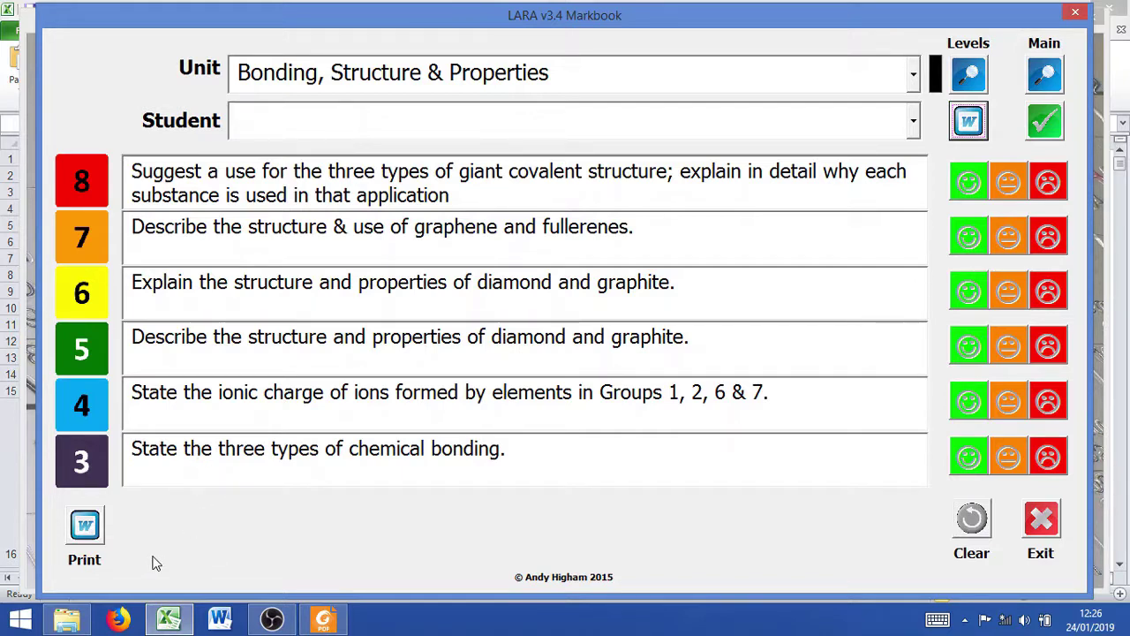
- Switch to File Explorer, widen the Name column in AFLSheets and open the KS4 Chemistry Bonding, Structure & Properties PDF
left_click(69, 621)
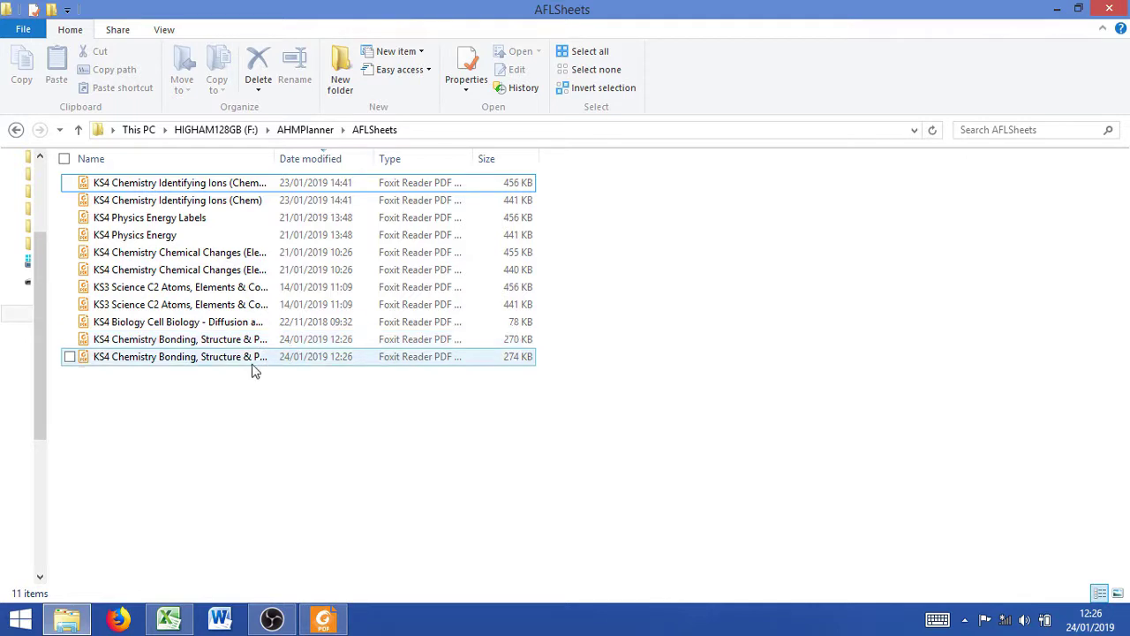
left_click_drag(273, 154, 376, 159)
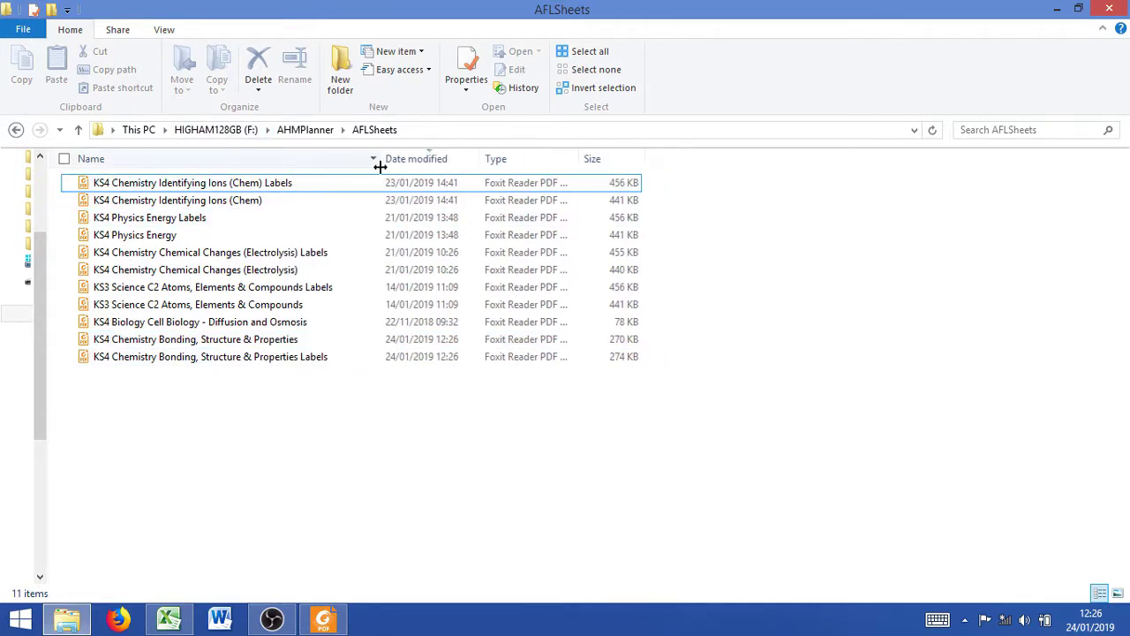
double_click(217, 343)
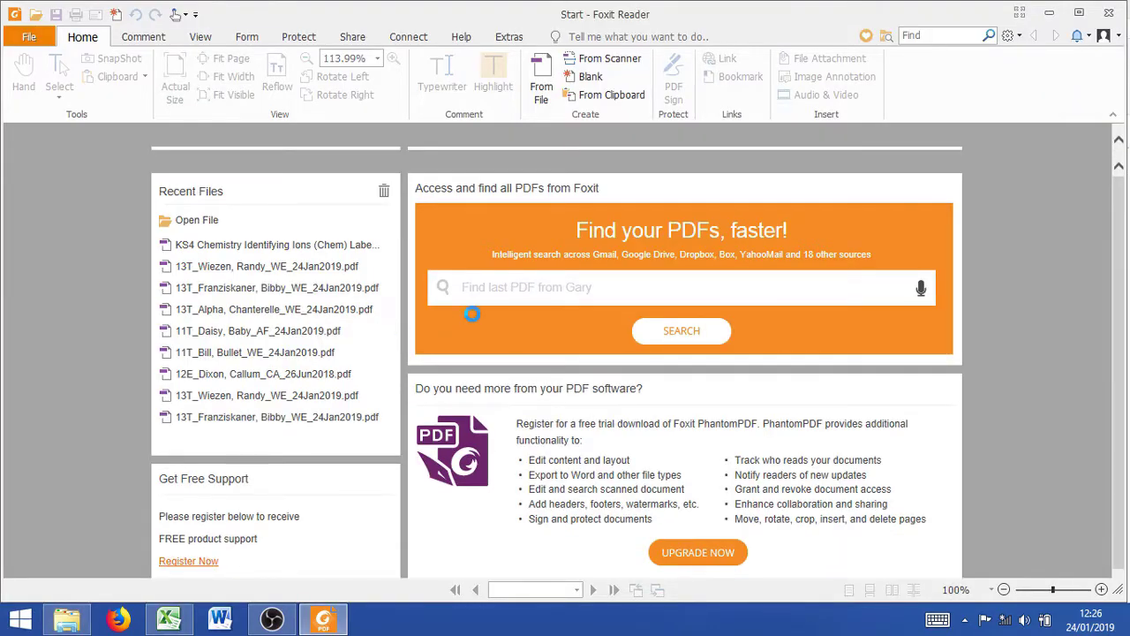
- Examine the assessment sheet's title, name line, level objectives and rating faces for levels 3 to 8
scroll(664, 322, "down", 1)
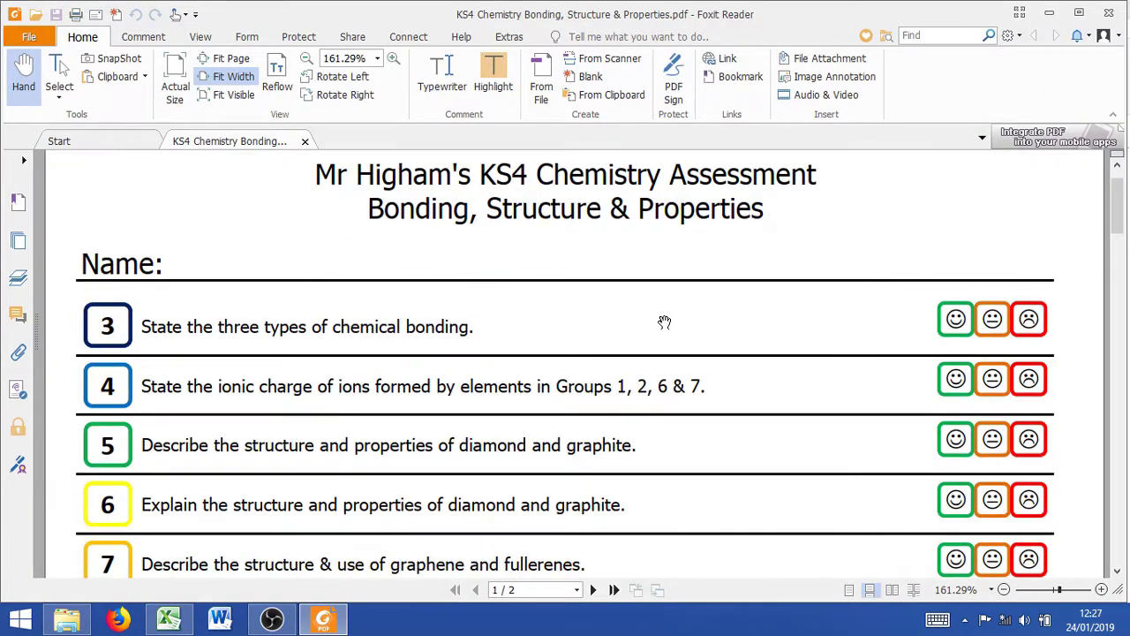
scroll(664, 322, "up", 1)
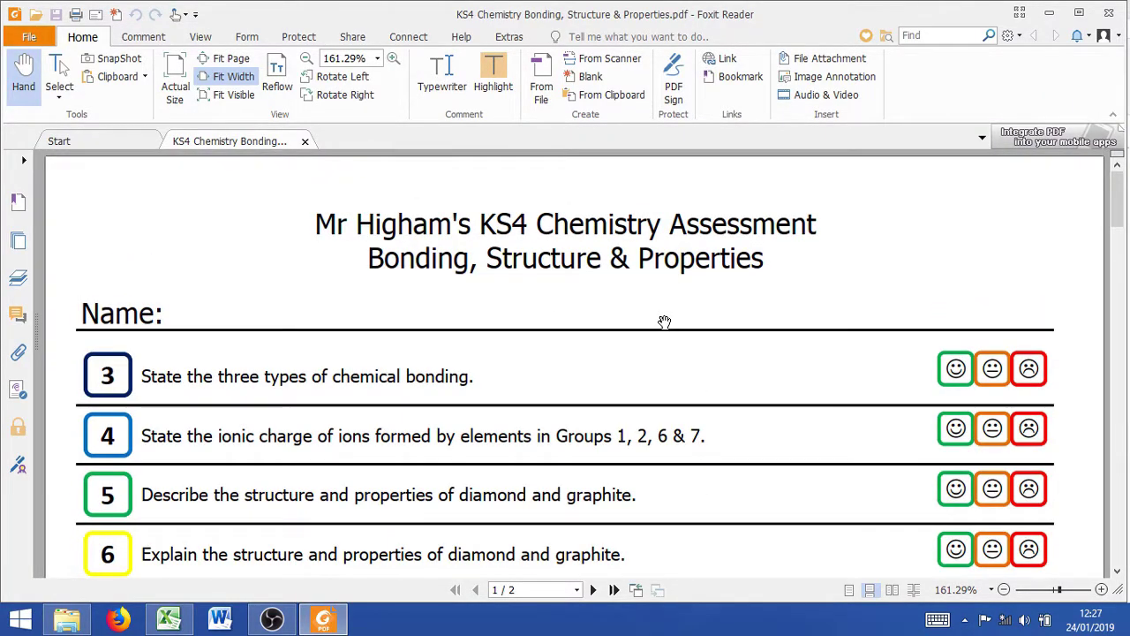
scroll(665, 321, "down", 5)
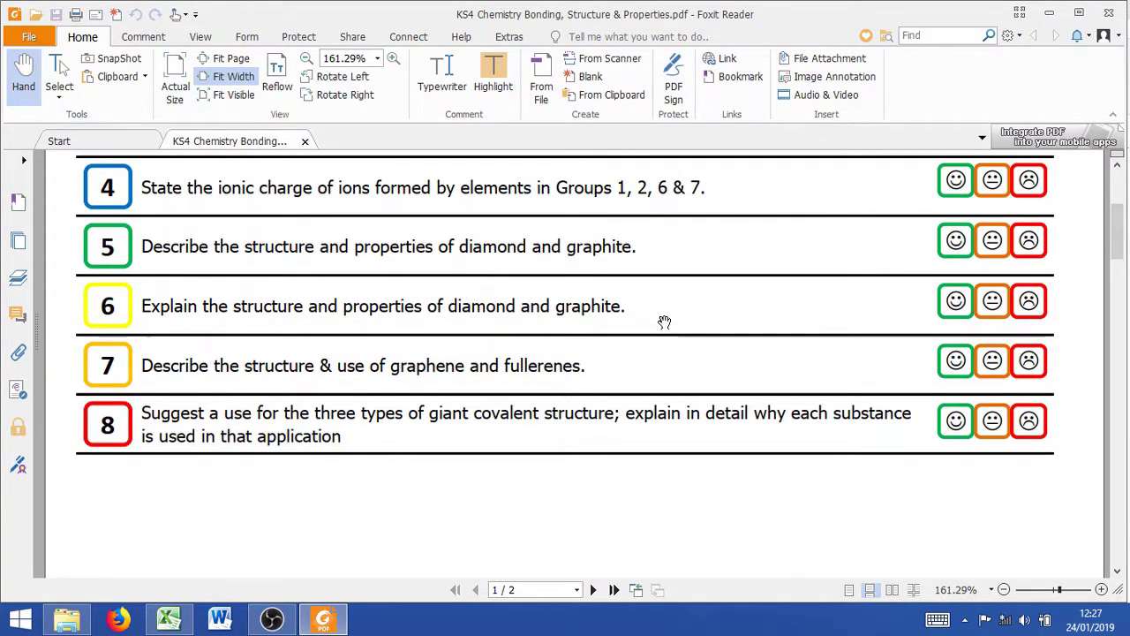
scroll(664, 321, "down", 2)
scroll(664, 321, "up", 7)
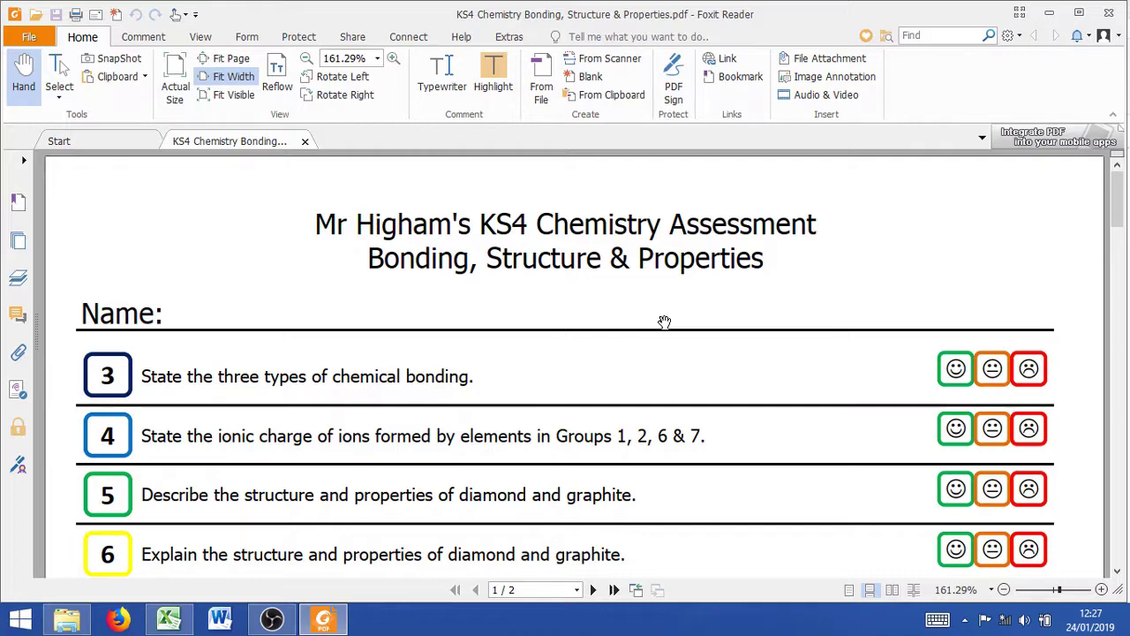
scroll(664, 321, "down", 1)
scroll(664, 321, "down", 2)
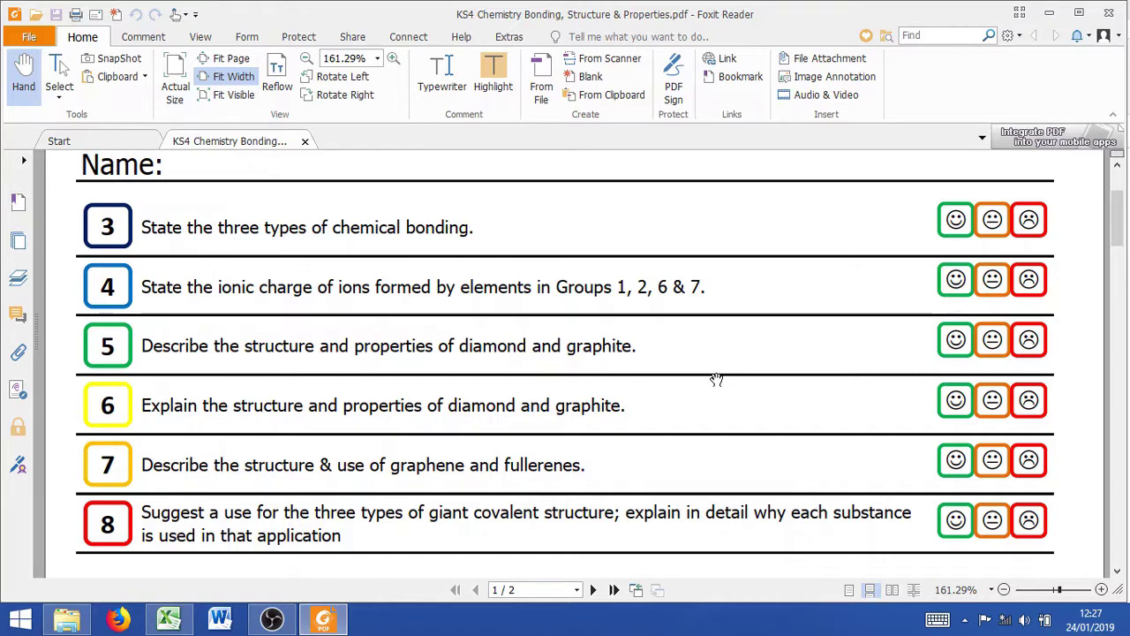
scroll(716, 380, "up", 3)
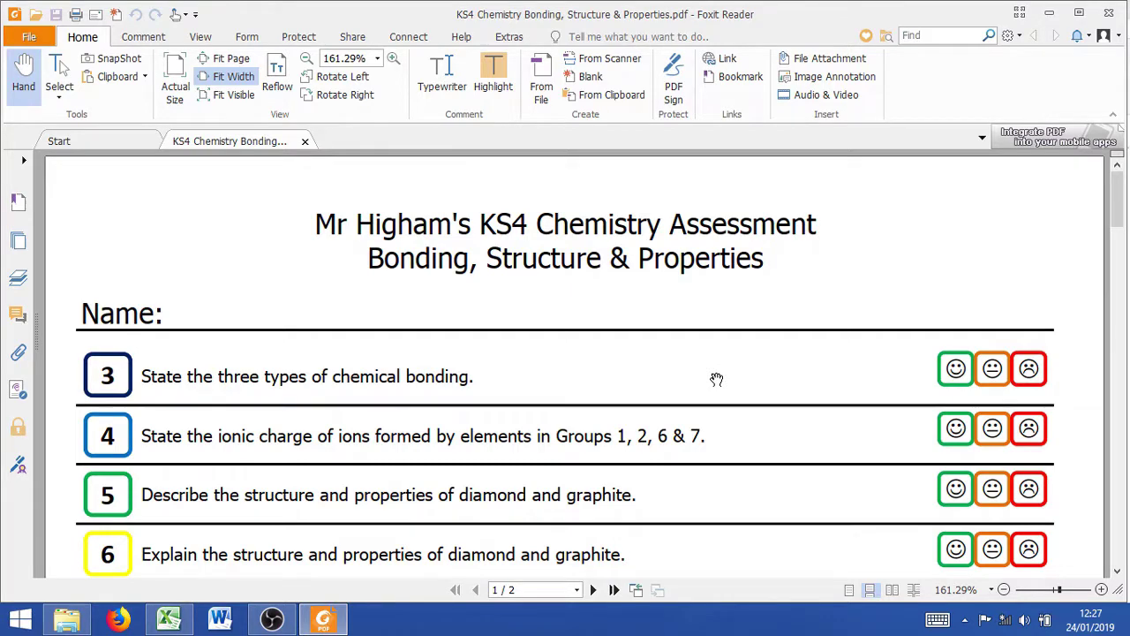
- Open the KS4 Chemistry Bonding, Structure & Properties Labels PDF from the AFLSheets folder and look through its label page
left_click(67, 618)
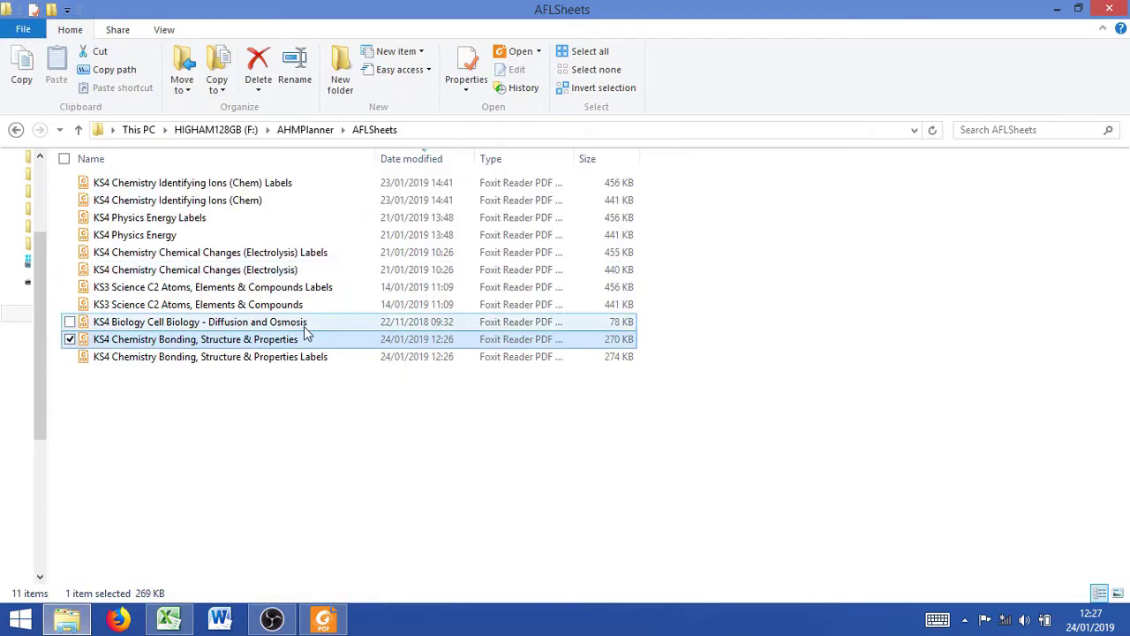
double_click(293, 359)
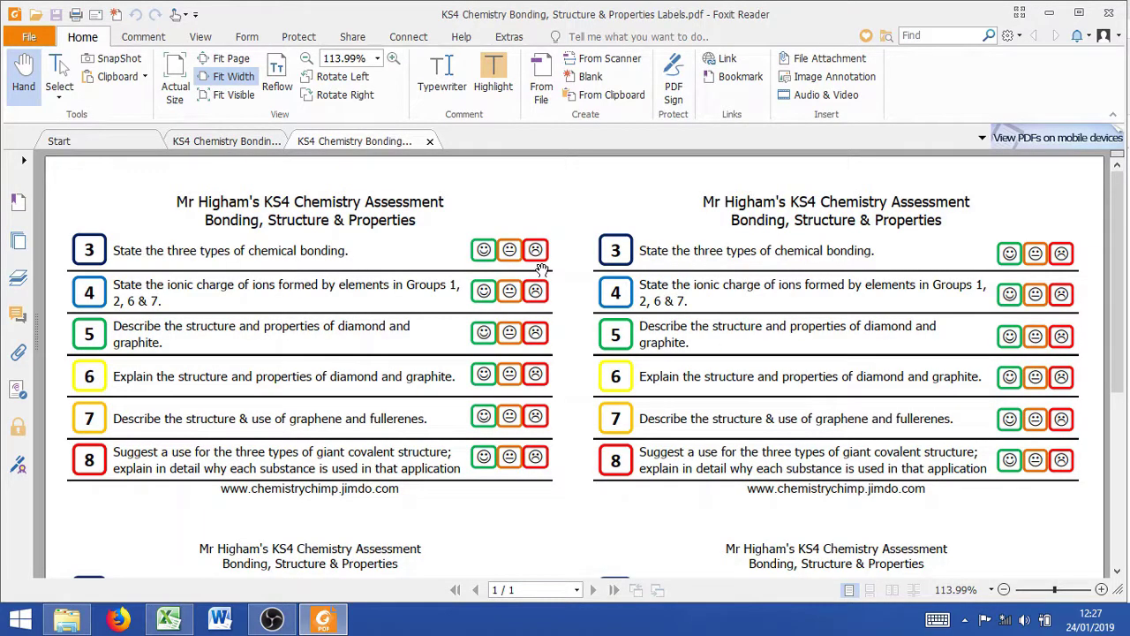
scroll(541, 269, "down", 6)
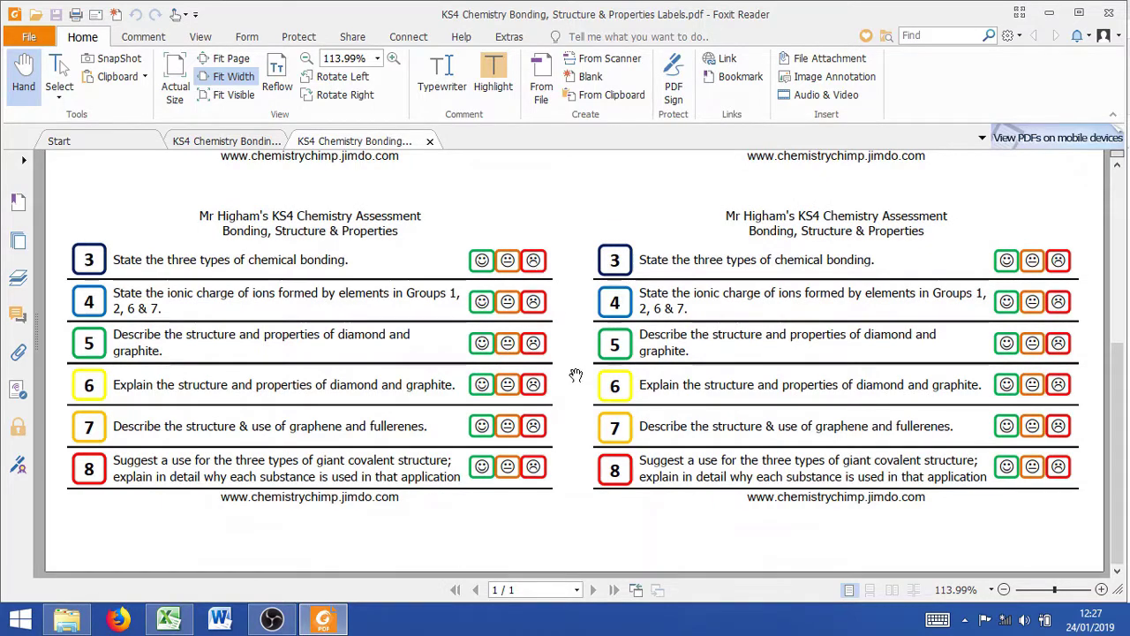
scroll(575, 374, "down", 3)
scroll(576, 375, "up", 3)
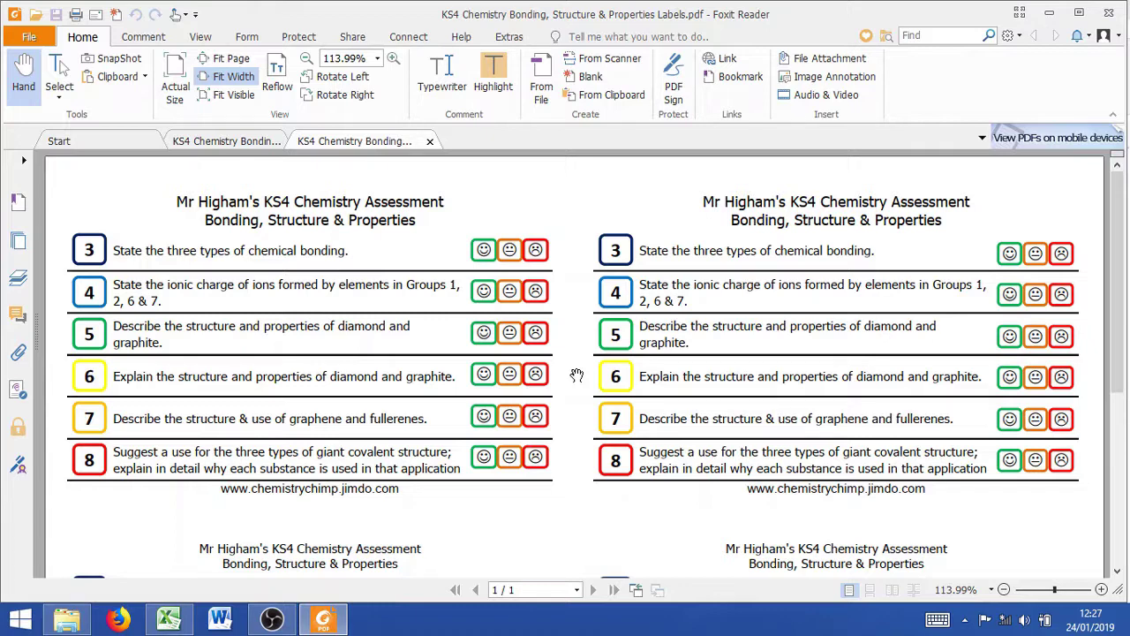
- Return to the LARA markbook and select the first student in the list
left_click(171, 621)
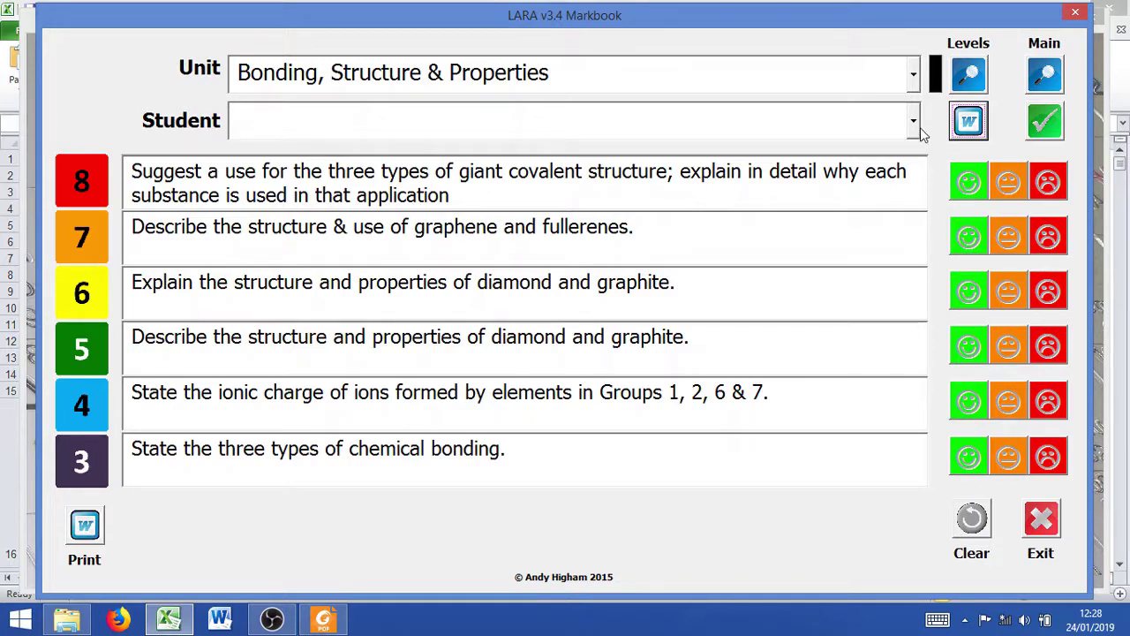
left_click(917, 127)
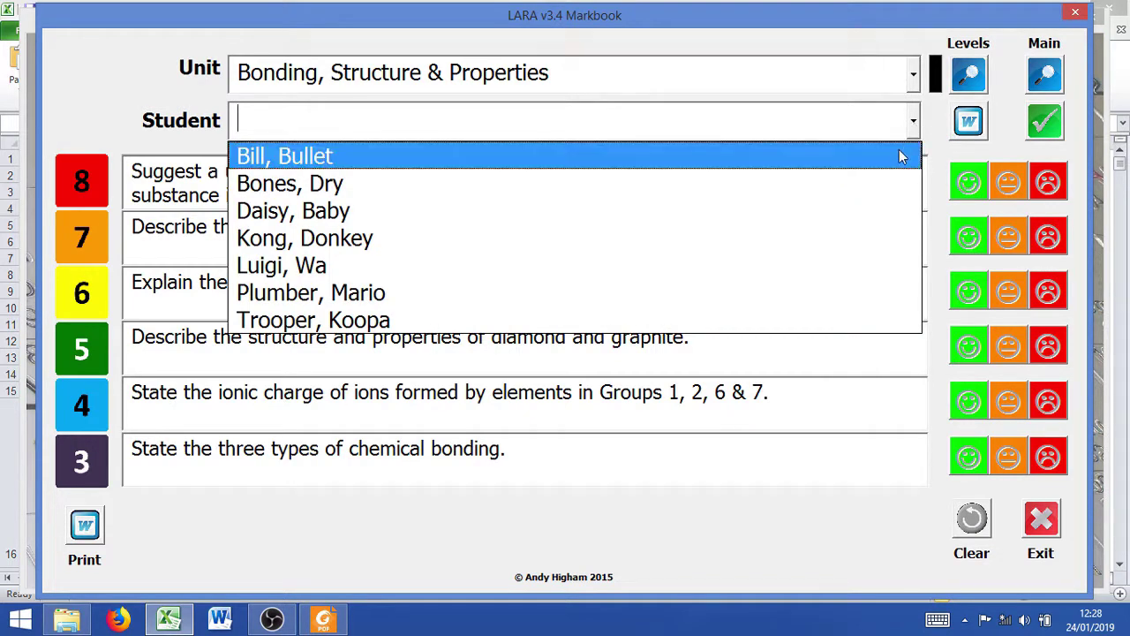
left_click(901, 156)
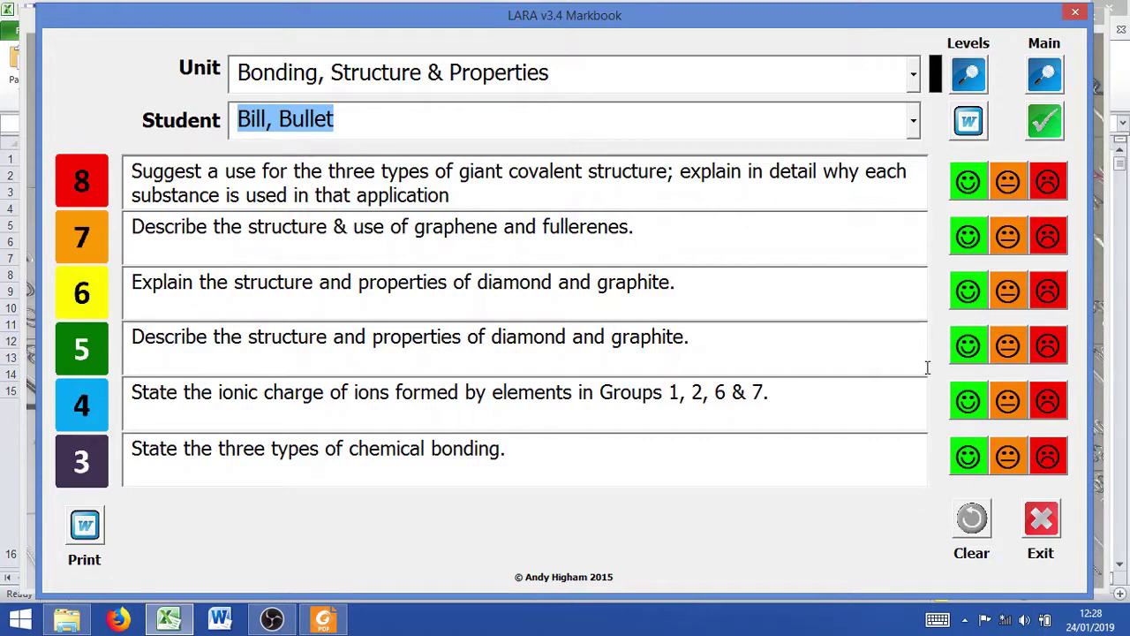
- Rate the first student green for levels 3, 4 and 5, amber for level 6 and red for level 7, and save the marks
left_click(969, 468)
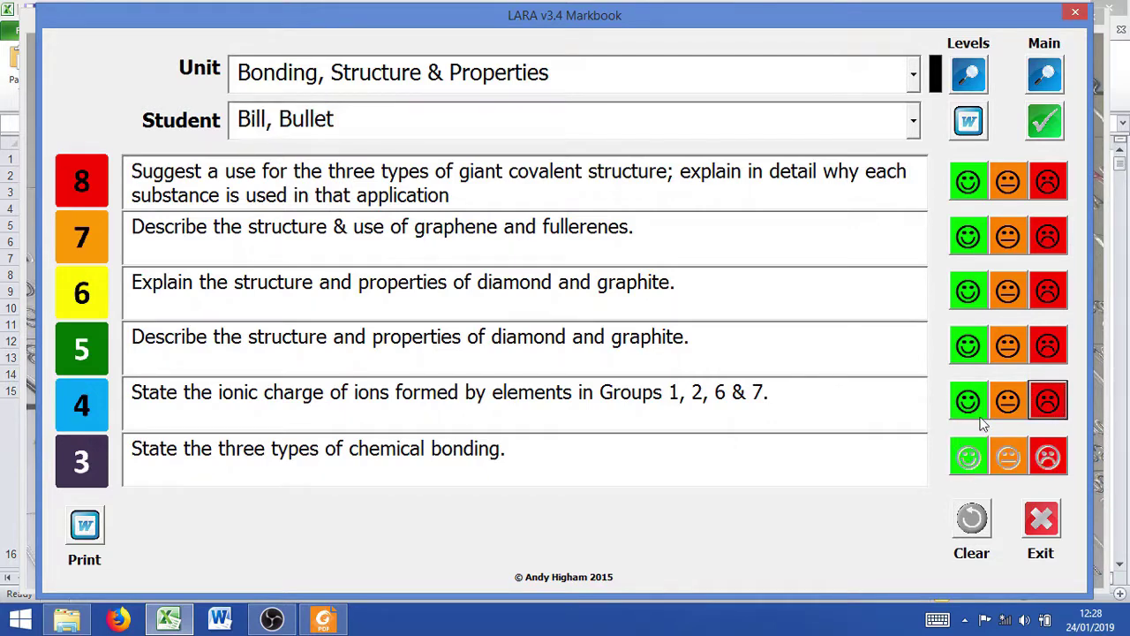
left_click(975, 408)
left_click(972, 351)
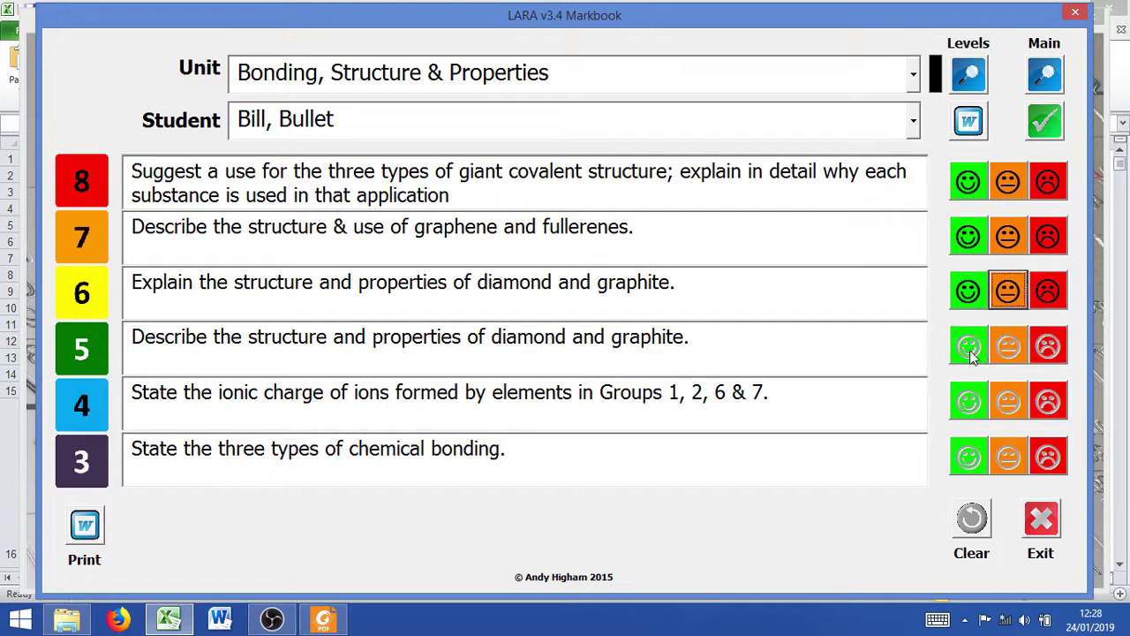
left_click(1020, 307)
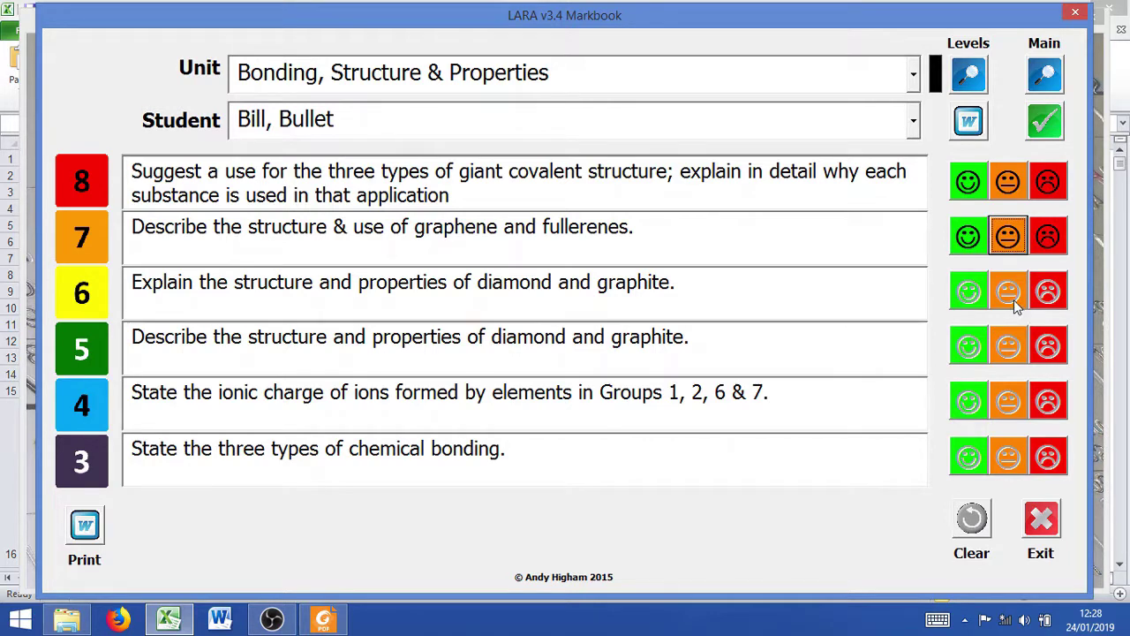
left_click(1055, 246)
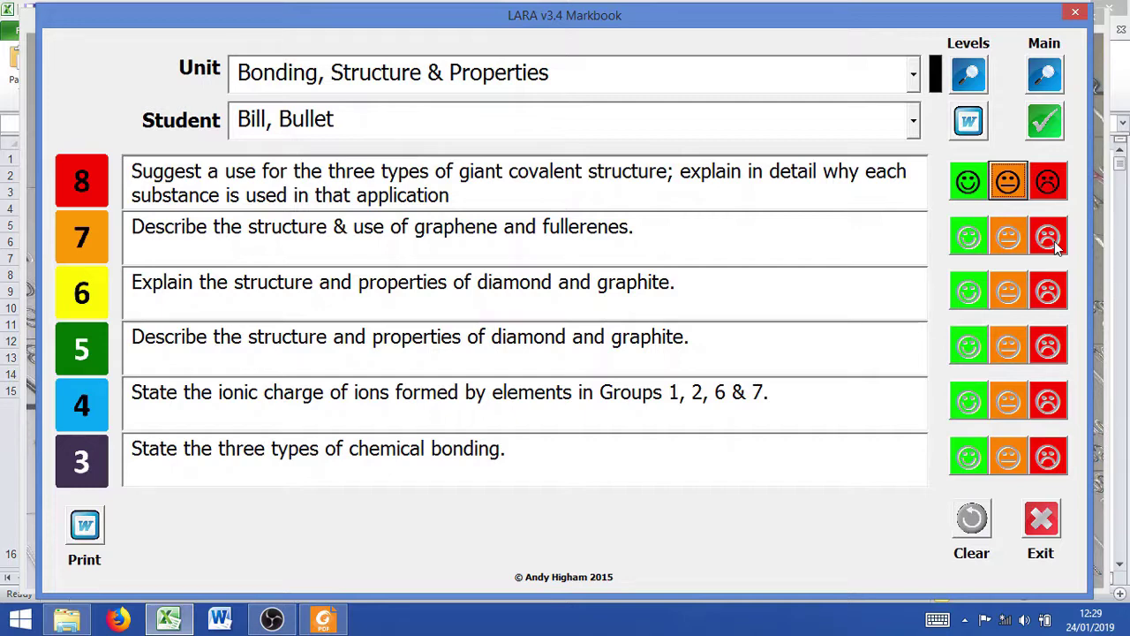
left_click(1045, 121)
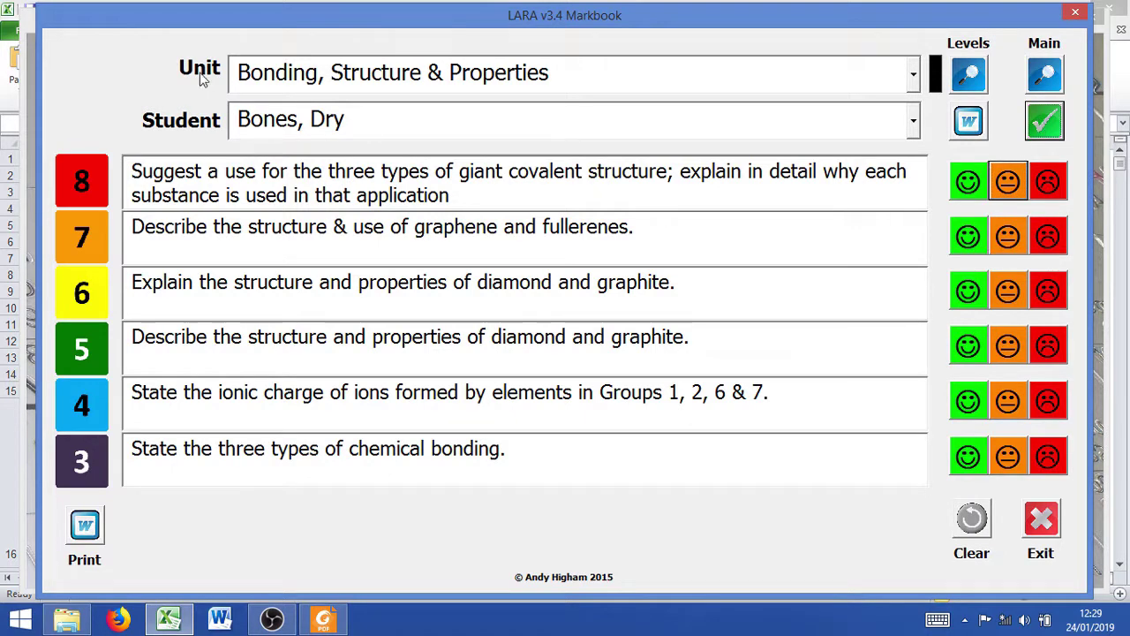
- Rate the second student green for levels 3 to 5 and amber for levels 6 and 7, and save the marks
left_click(972, 454)
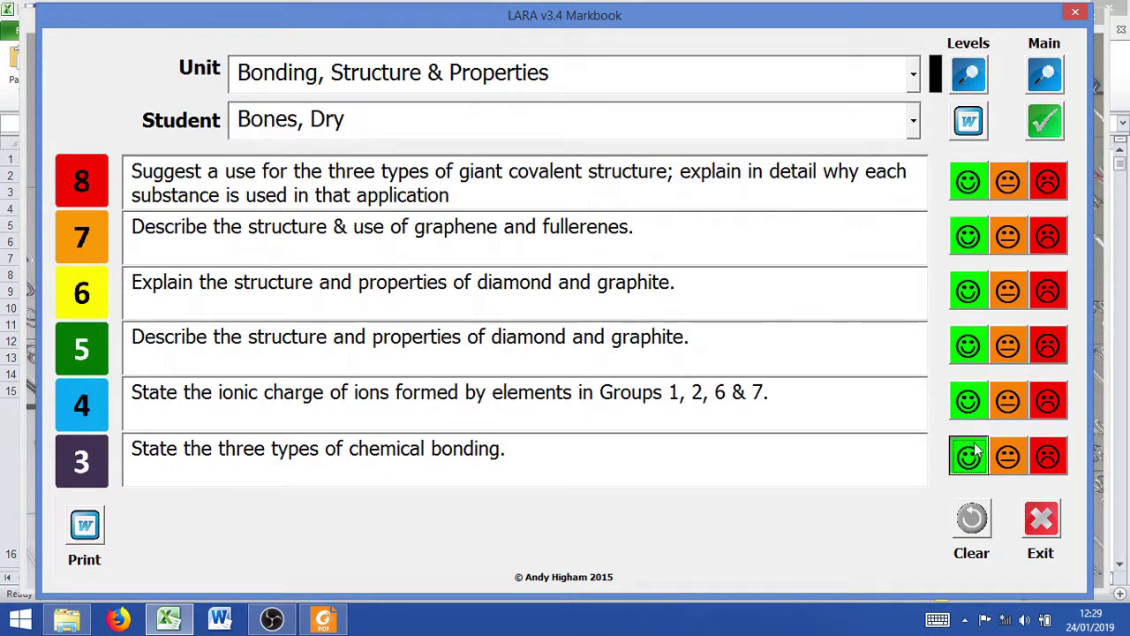
left_click(971, 400)
left_click(976, 350)
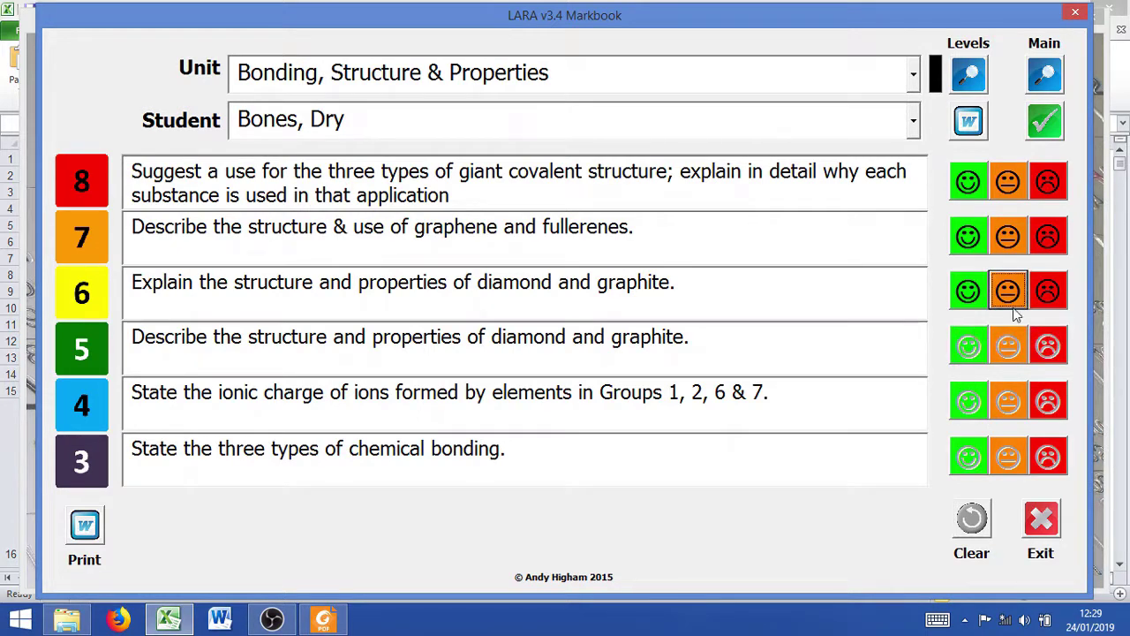
left_click(1011, 298)
left_click(1007, 243)
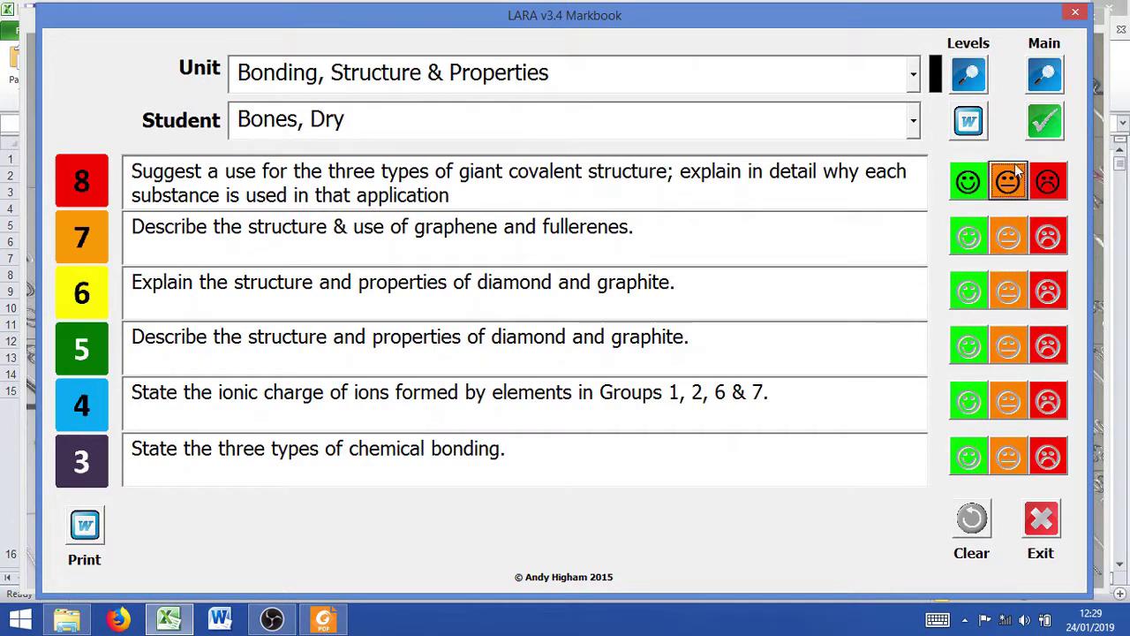
left_click(1045, 121)
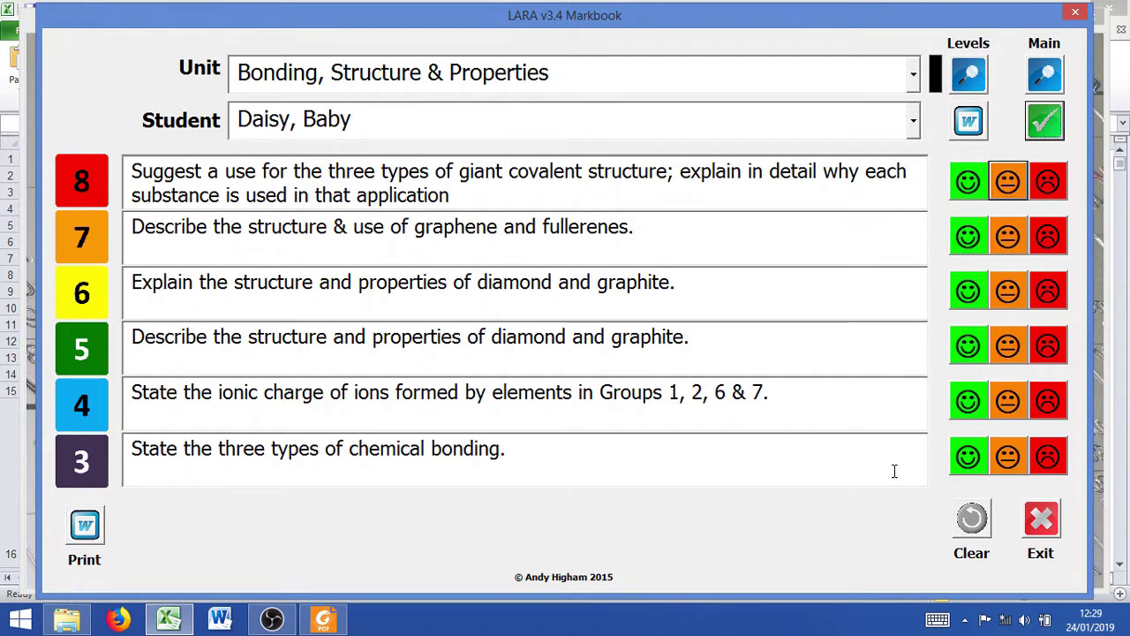
- Rate the third student green for level 4, amber for level 5 and red for level 6, and save the marks
left_click(972, 411)
left_click(1008, 348)
left_click(1047, 296)
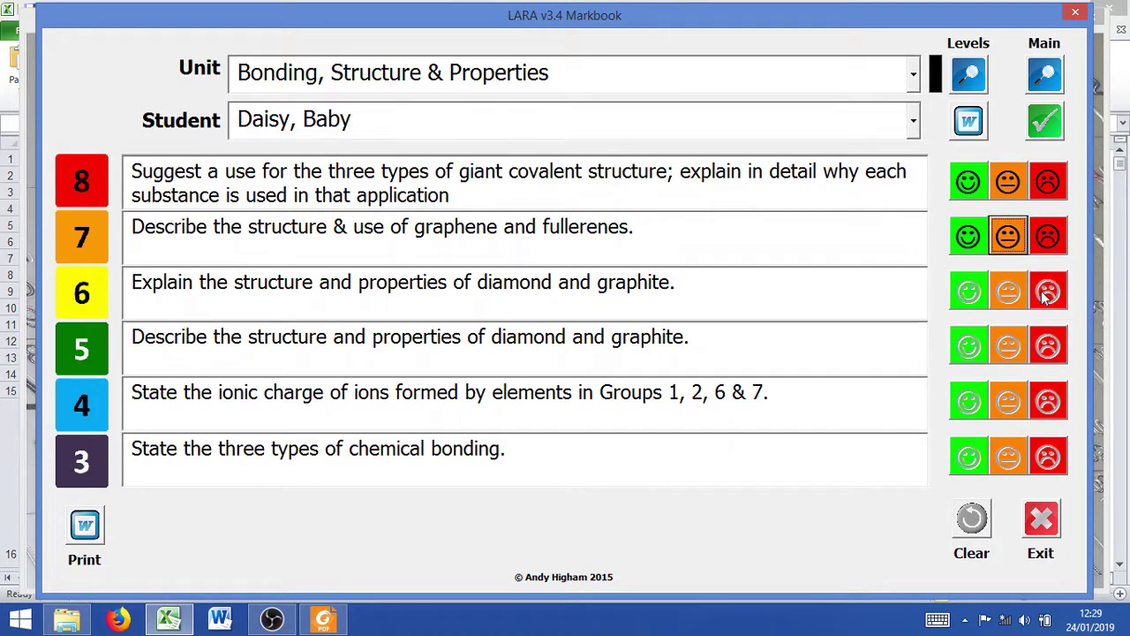
left_click(1045, 124)
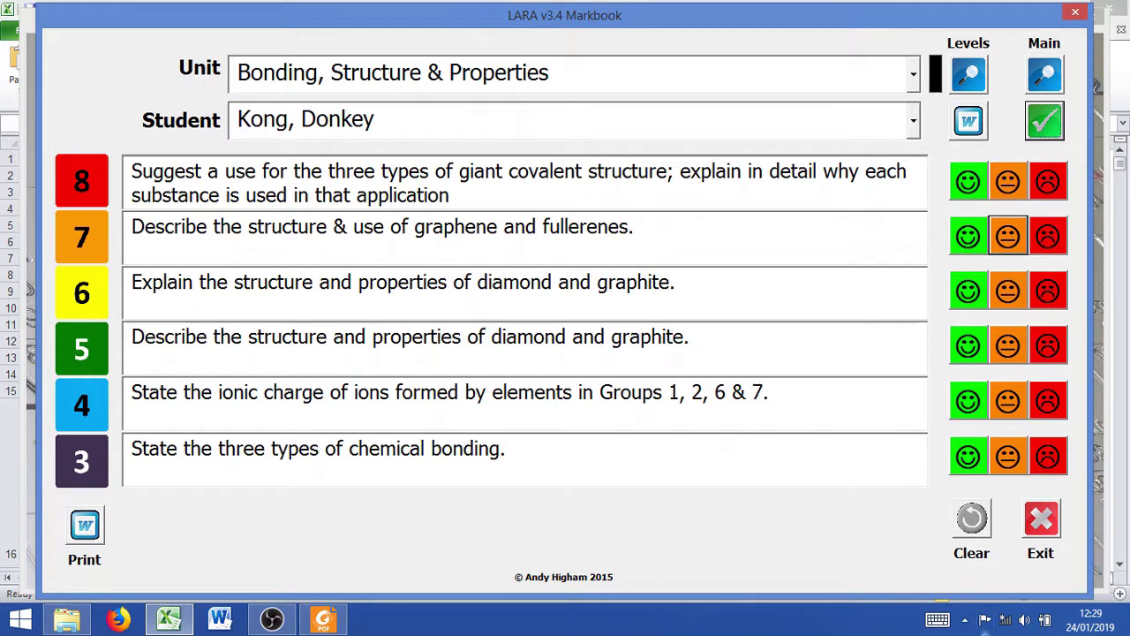
- Exit the markbook and the LARA welcome screen, and refresh the feedback stickers on the Sticky sheet
left_click(1043, 522)
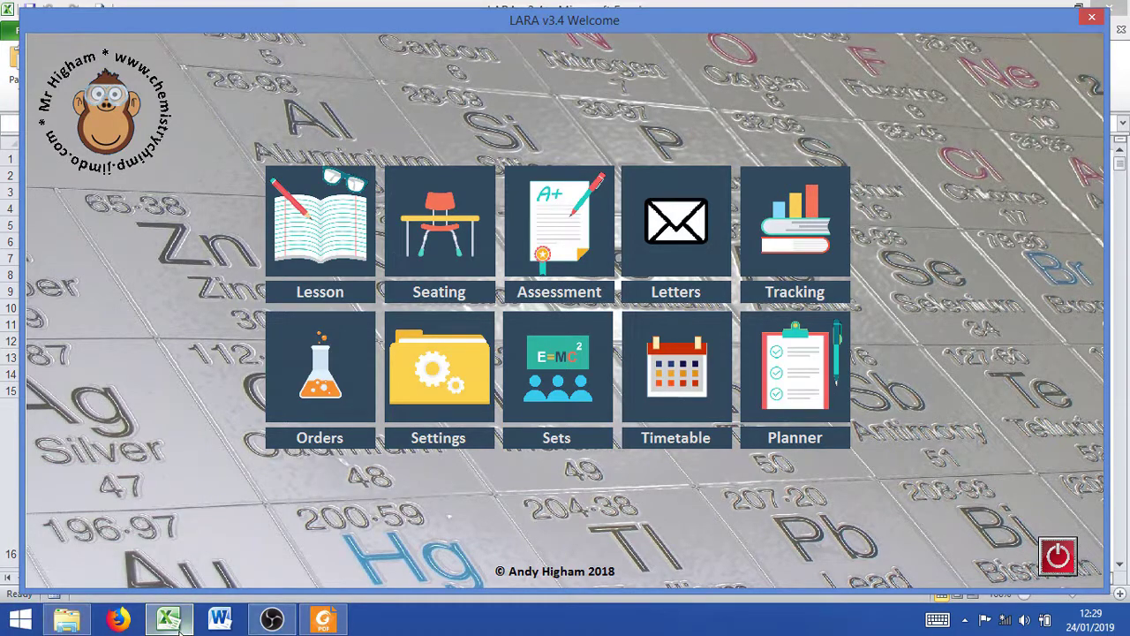
left_click(1058, 556)
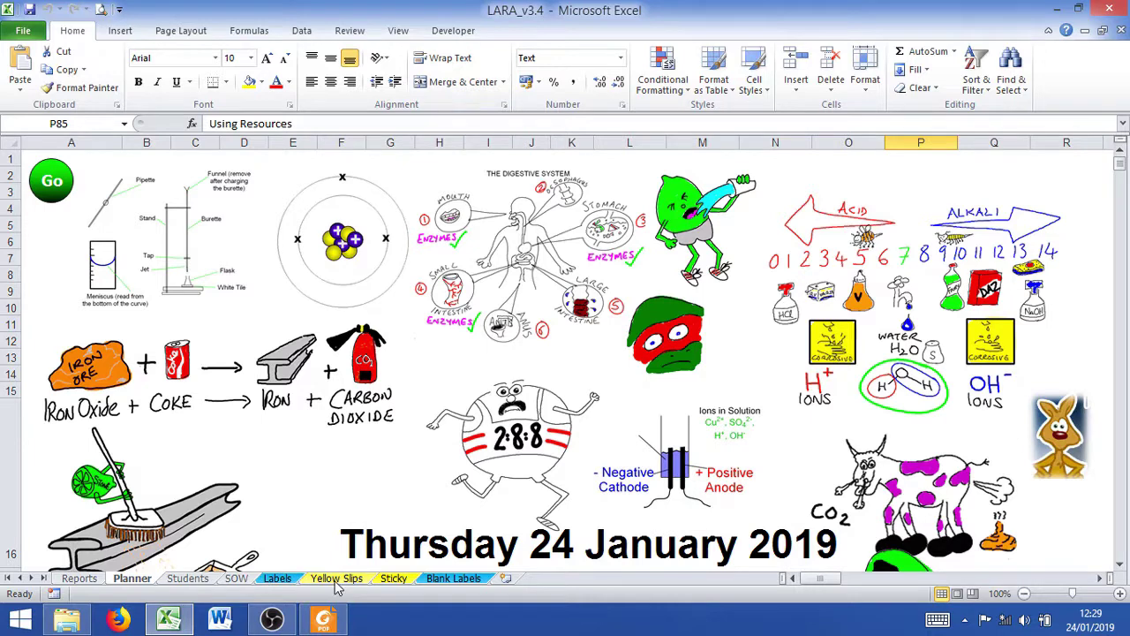
left_click(390, 580)
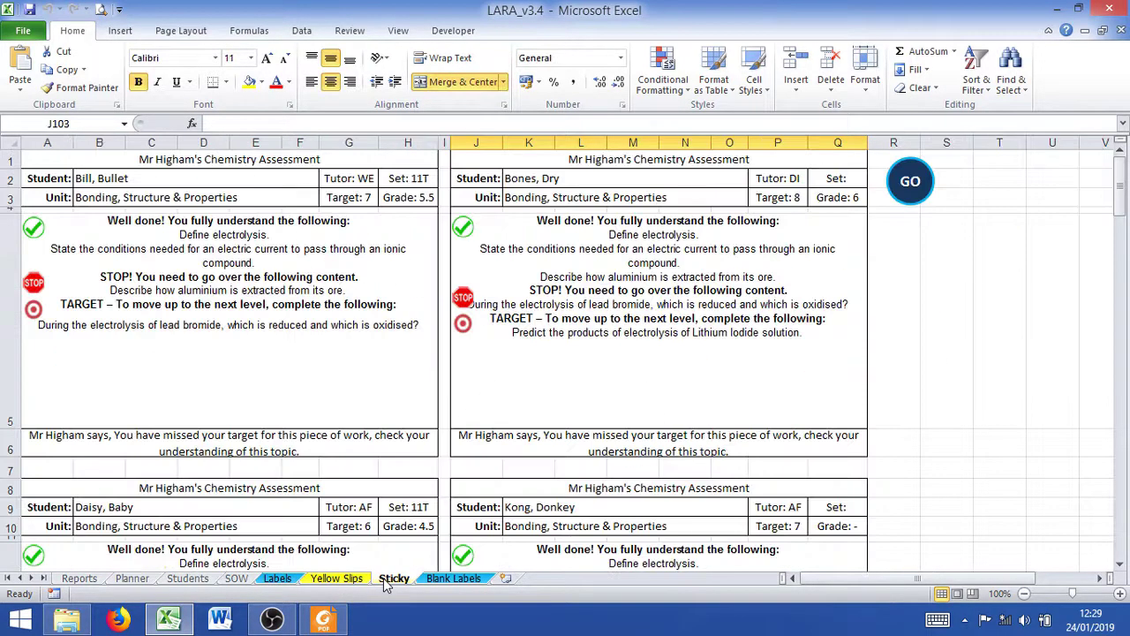
left_click(913, 182)
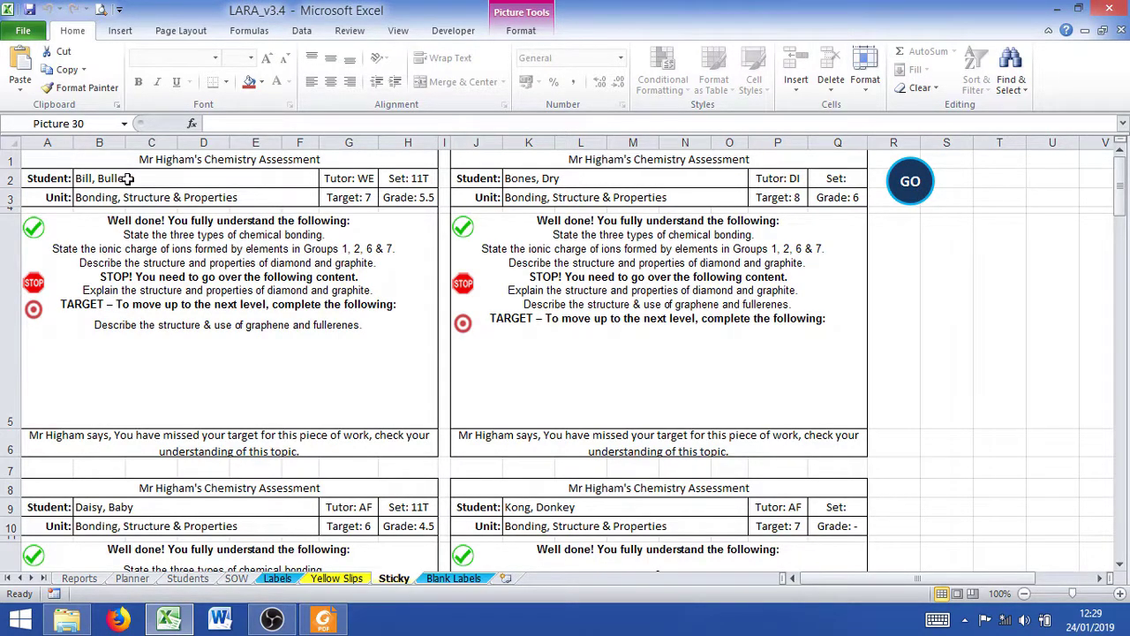
- Examine the first student's sticker: name, tutor, set, target, grade, understood content, content to go over and next-level target
left_click(223, 176)
left_click(359, 174)
left_click(418, 177)
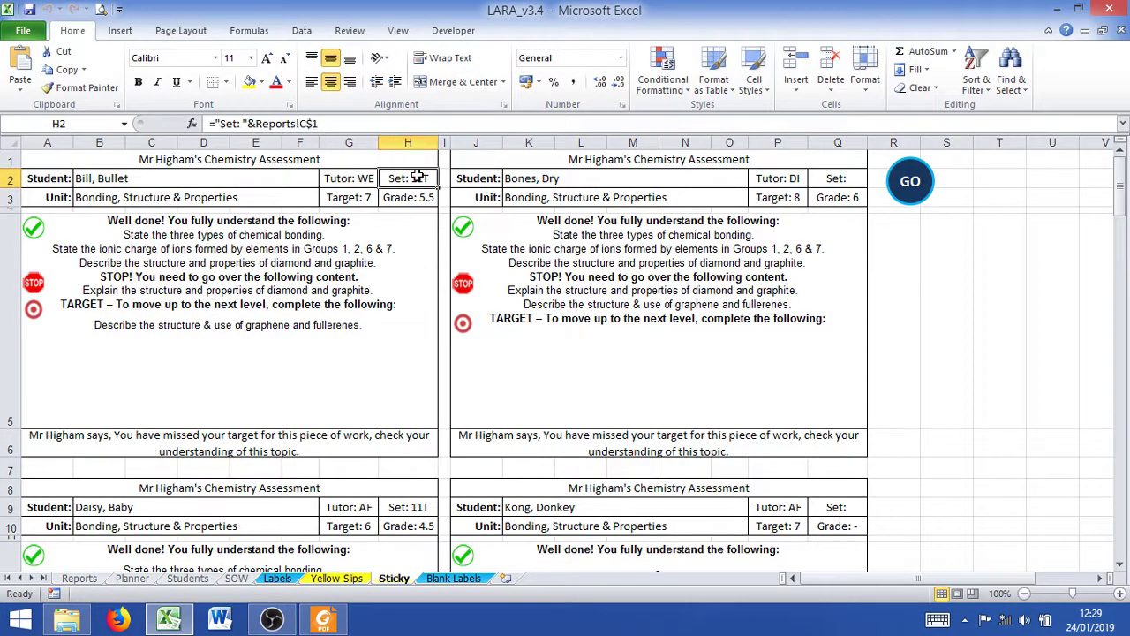
left_click(358, 196)
left_click(396, 196)
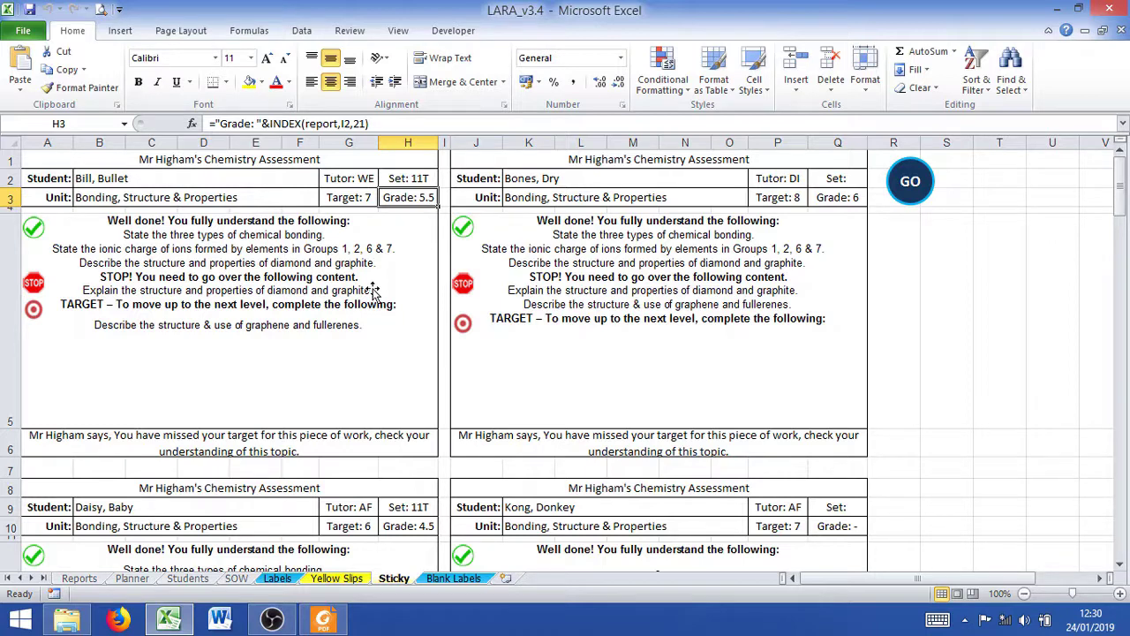
left_click(361, 333)
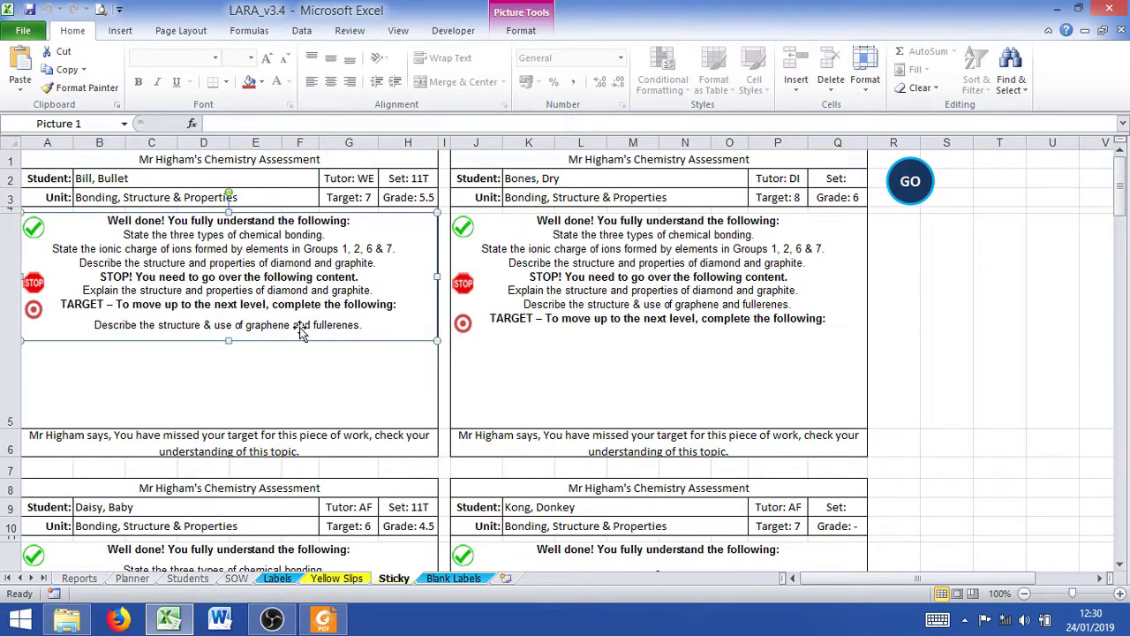
left_click(119, 355)
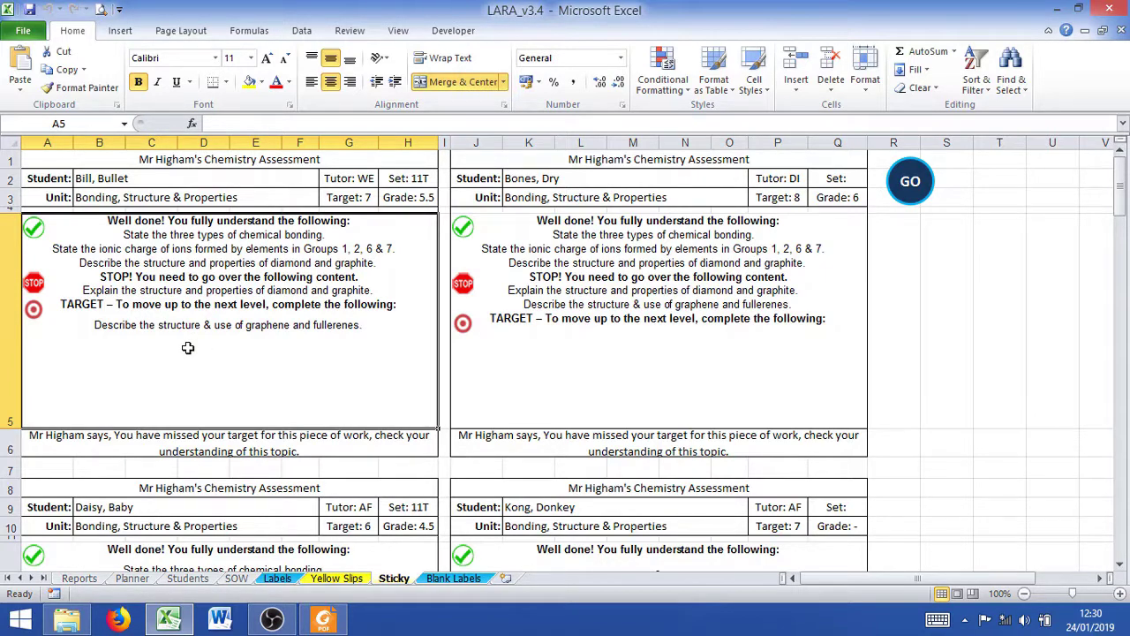
- Return to the Planner sheet, relaunch LARA and open the Student Progress File for class 11T from the Tracking timetable
left_click(133, 580)
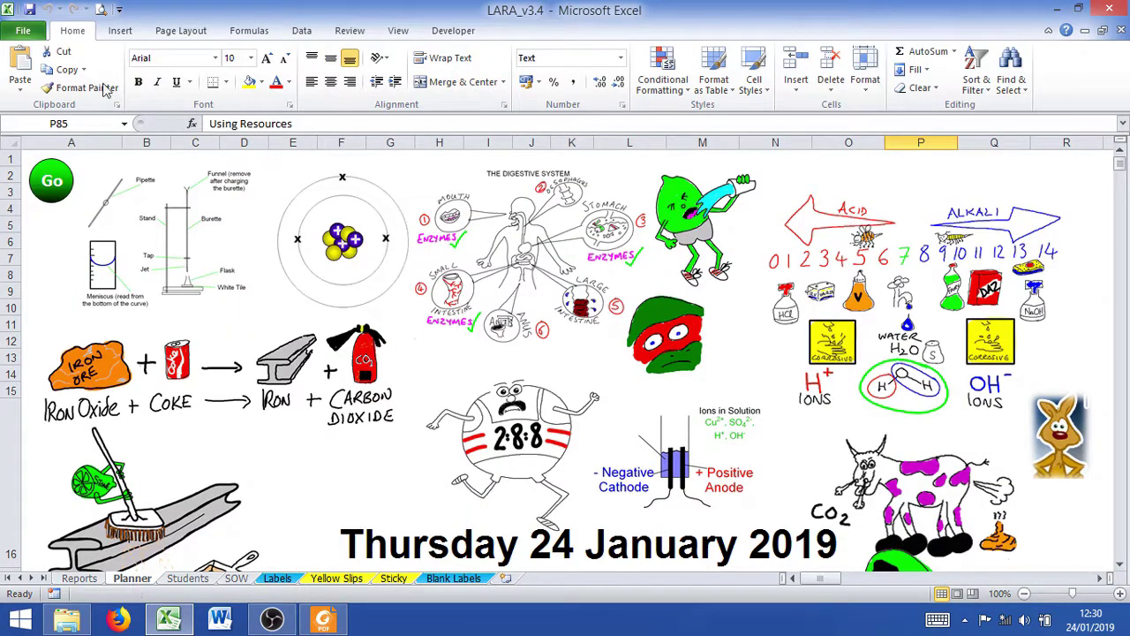
left_click(69, 191)
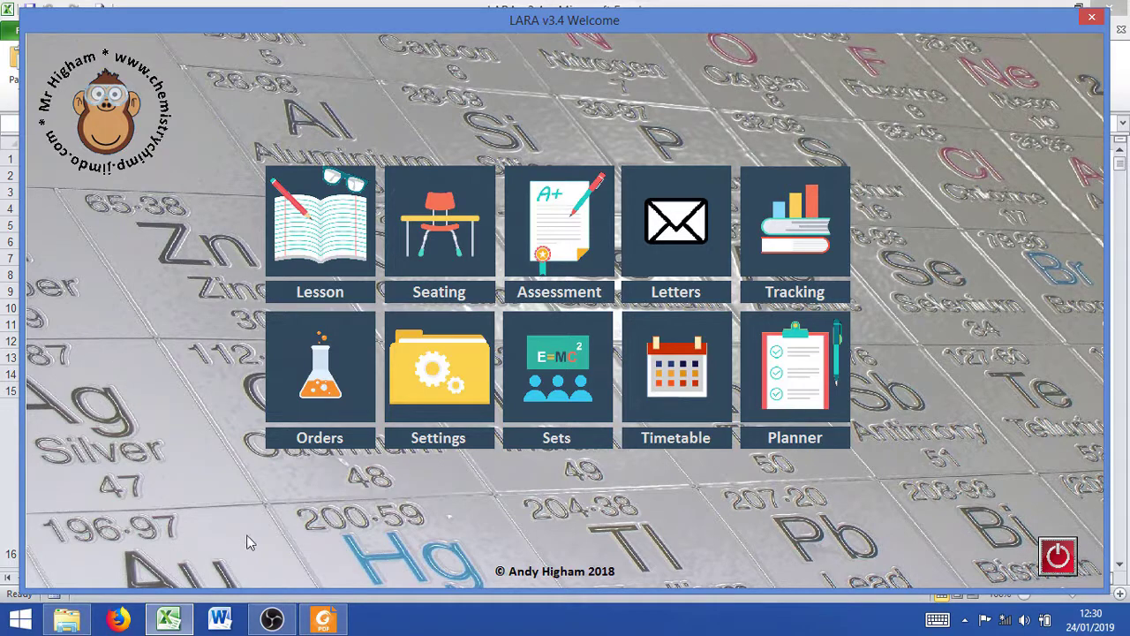
left_click(803, 244)
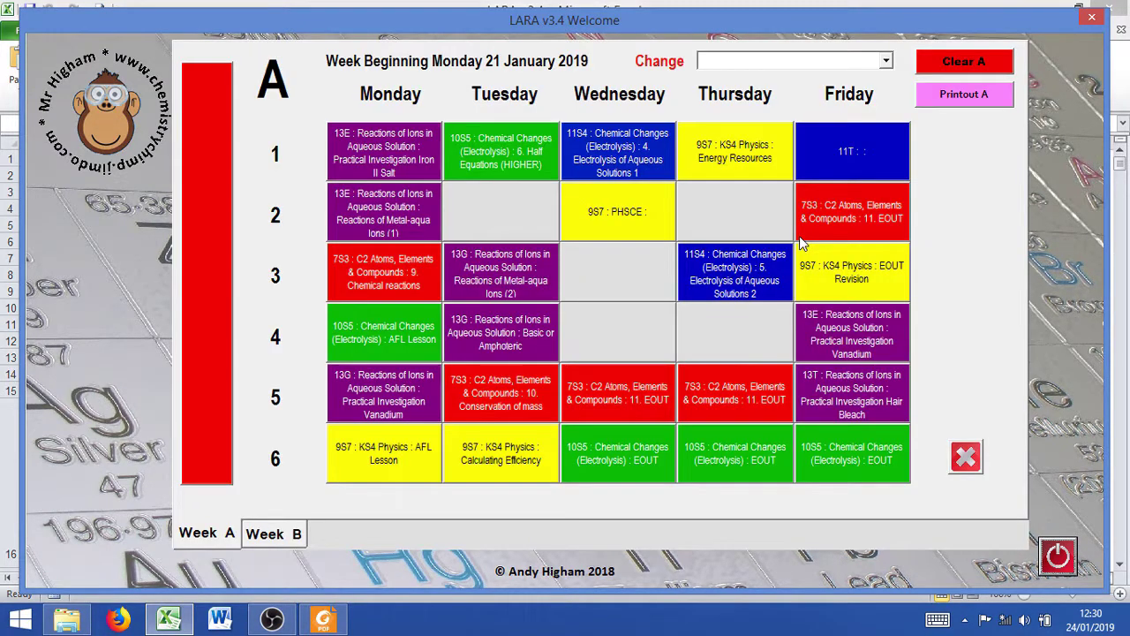
left_click(853, 169)
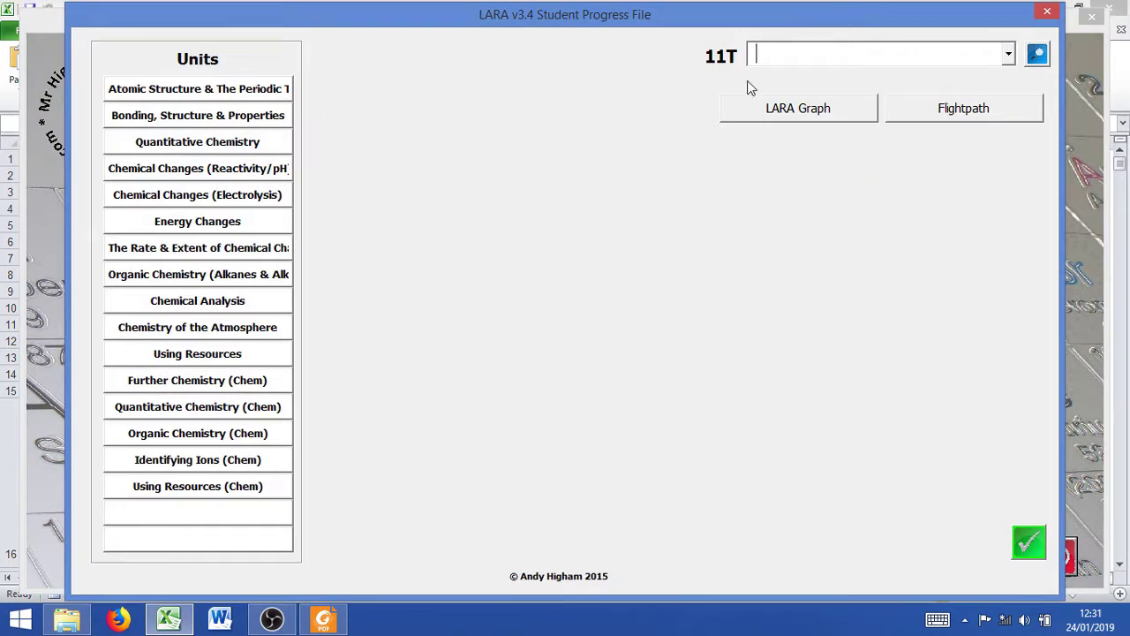
- Open the first student's Bonding, Structure & Properties progress record and review the strengths, areas to work on and target to move up
left_click(1008, 54)
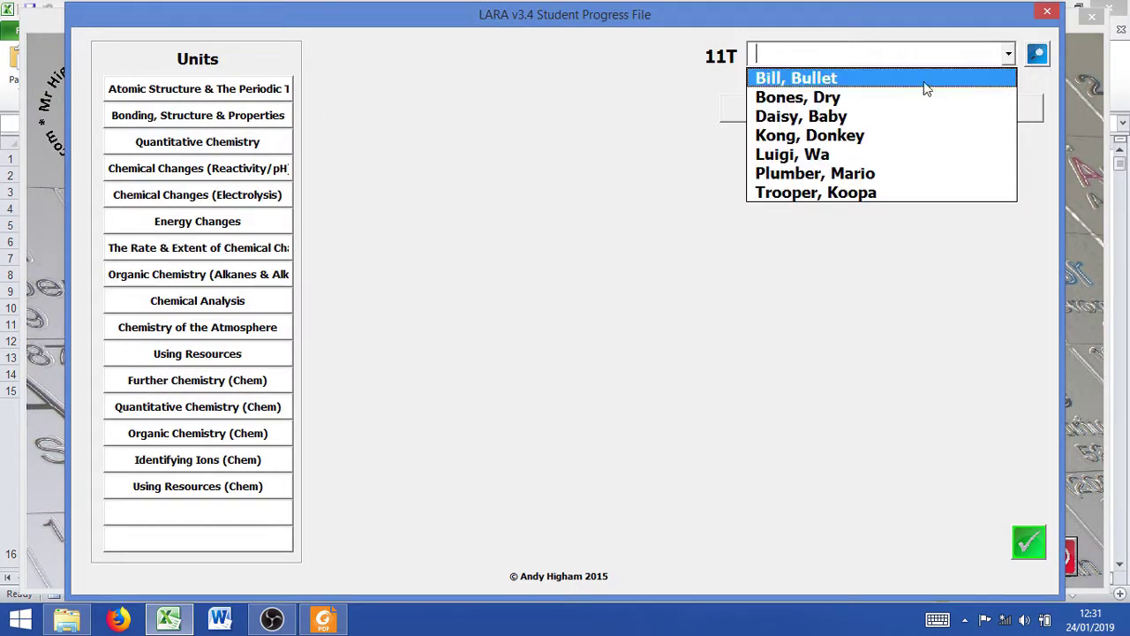
left_click(910, 82)
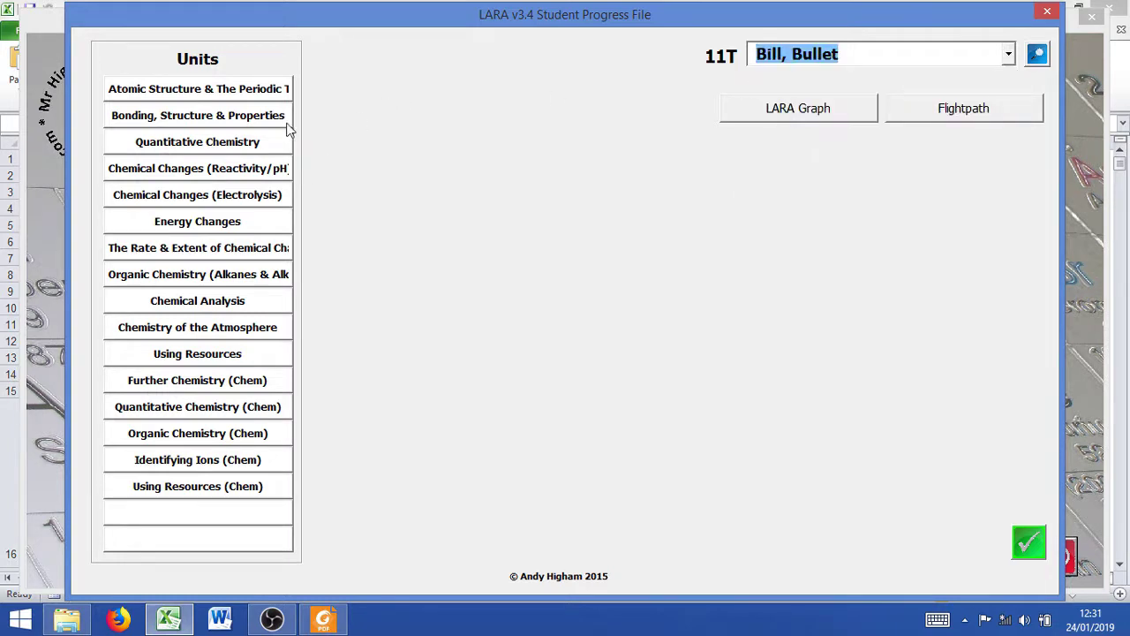
left_click(254, 117)
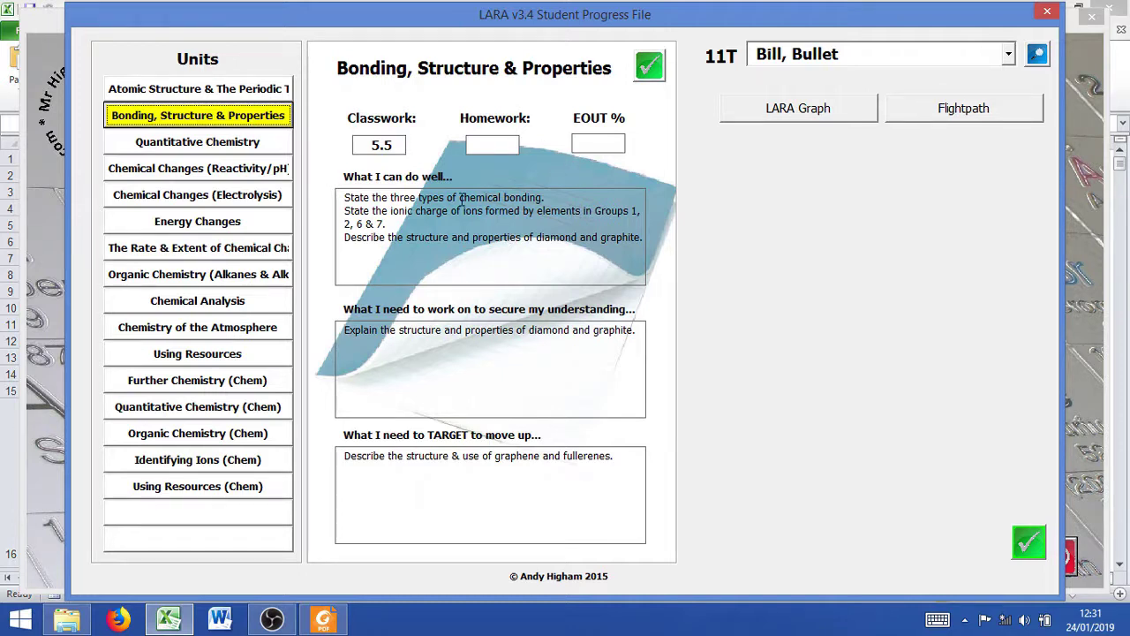
left_click_drag(398, 199, 338, 205)
left_click(501, 237)
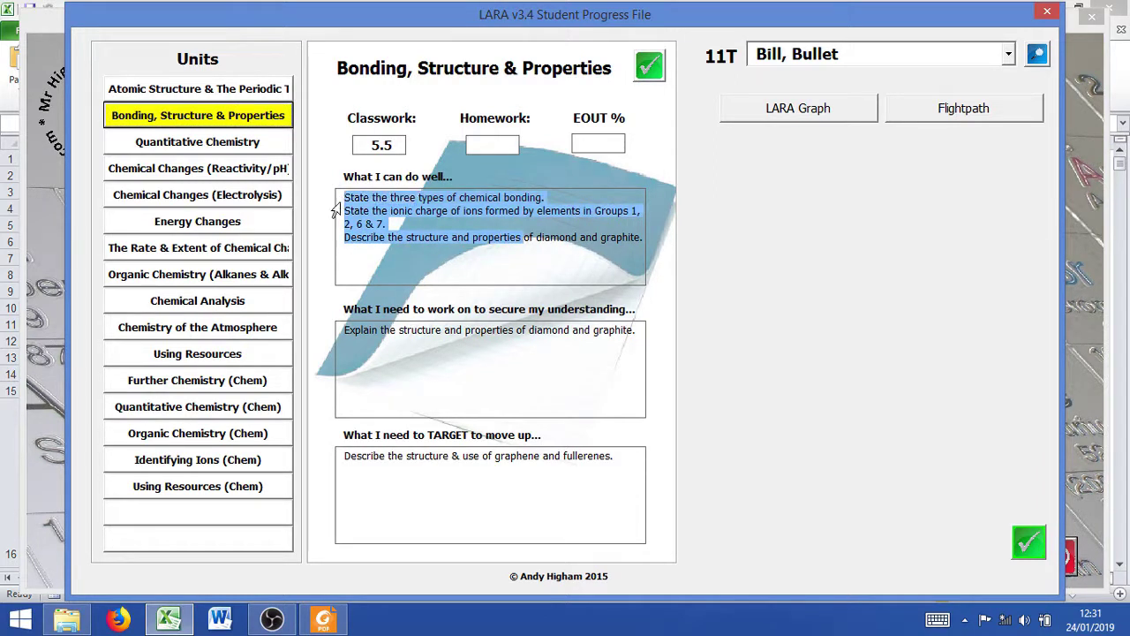
left_click(431, 255)
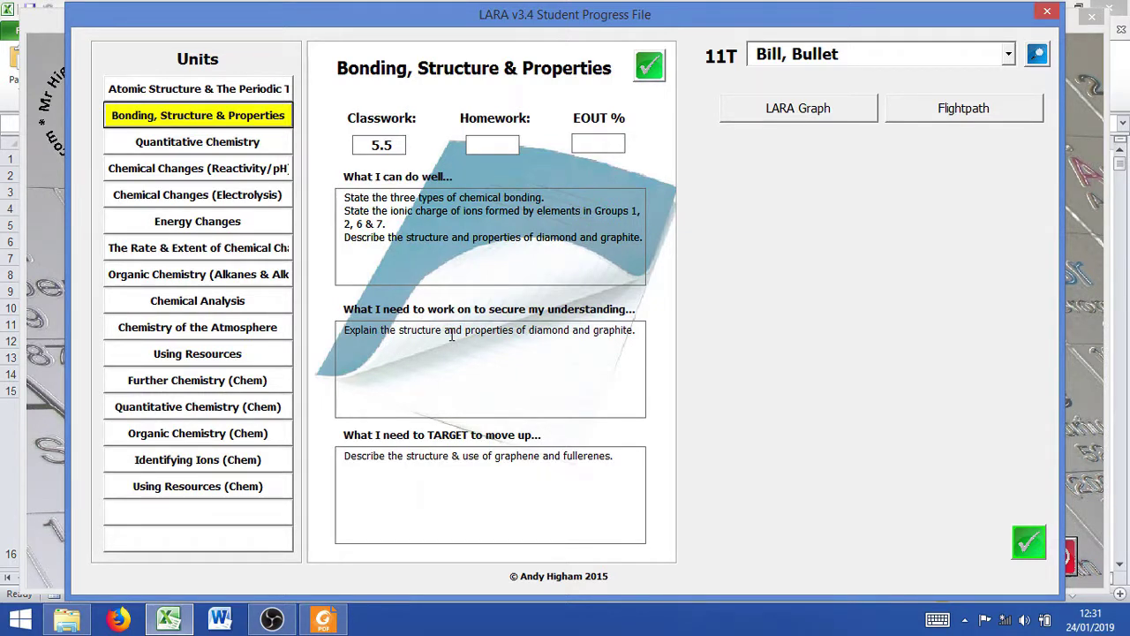
double_click(456, 457)
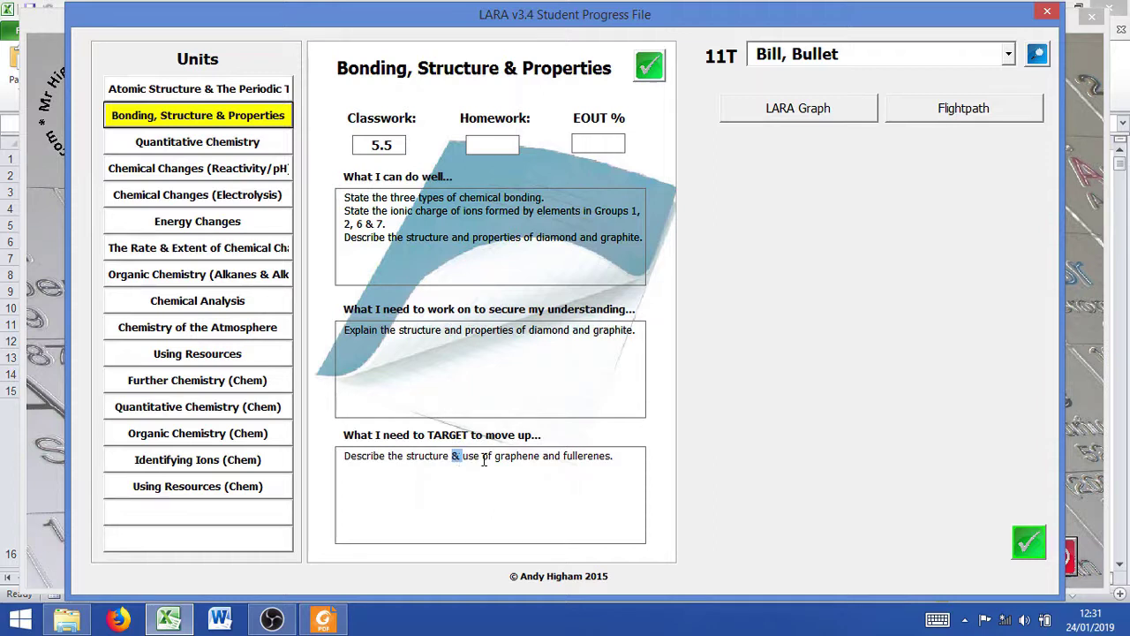